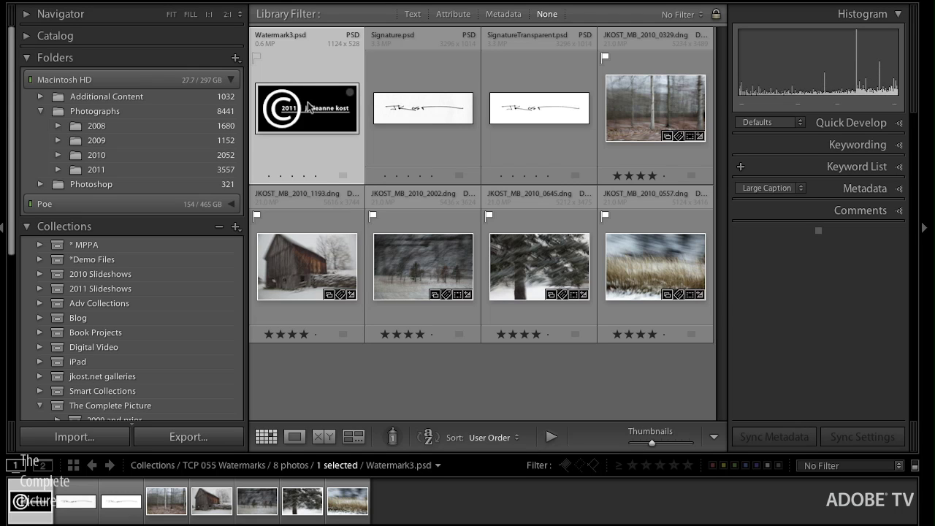
Bring up the What to Edit options for Watermark3.psd with Cmd+E
key(super+e)
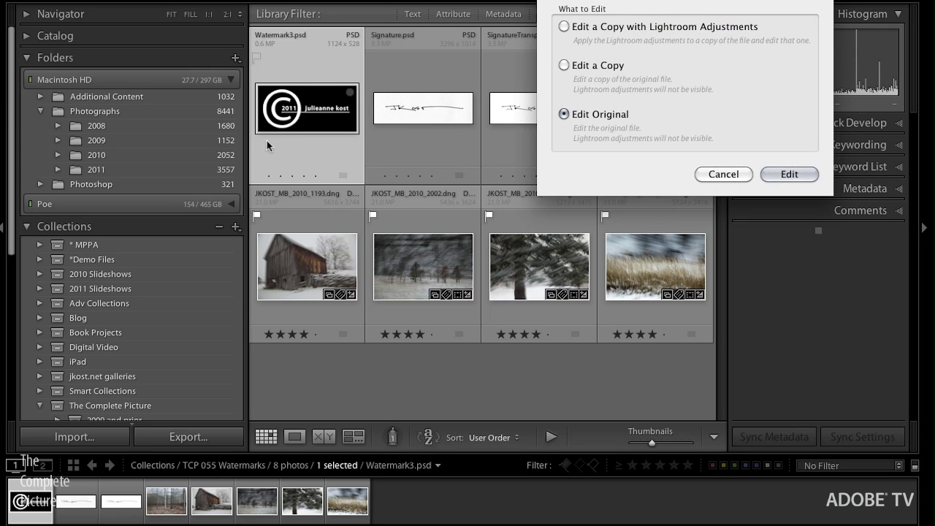
Open the original Watermark3.psd in Photoshop and hide its black Layer 1
click(782, 174)
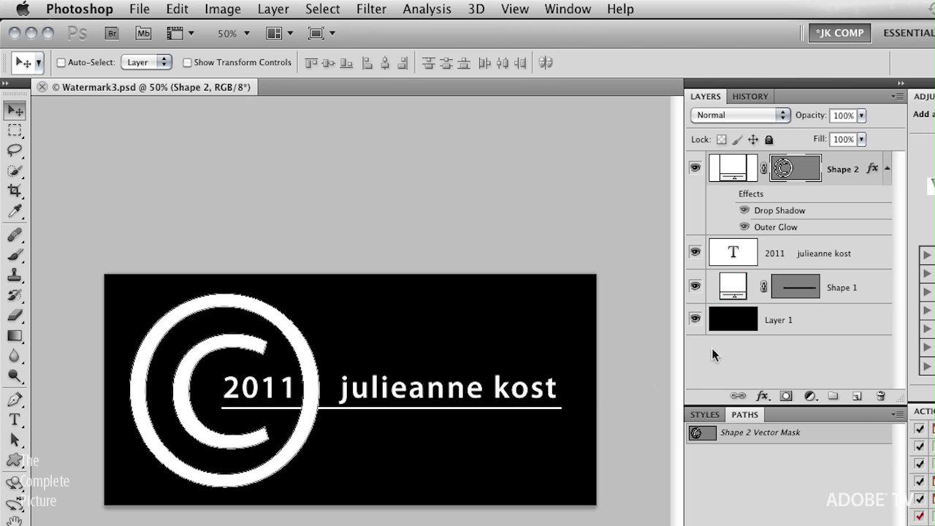
click(696, 320)
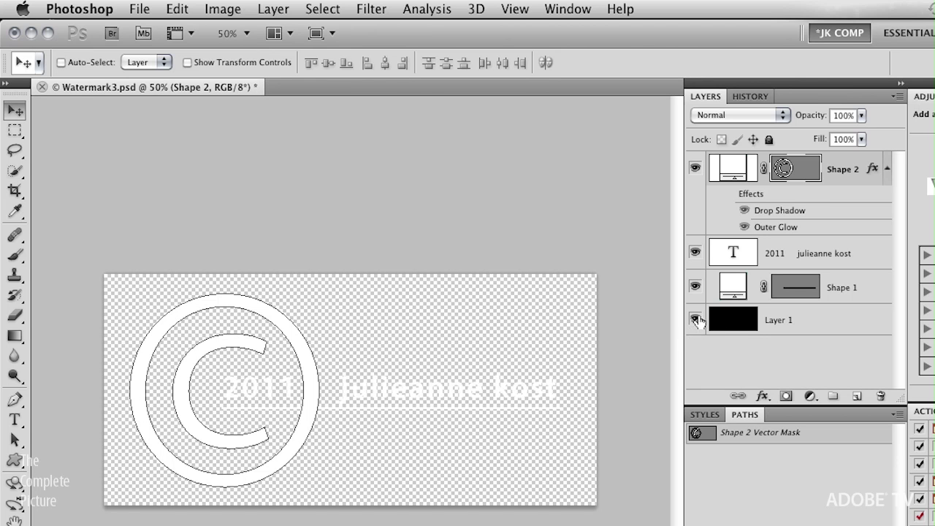
Show Layer 1, enable Shape 2's Drop Shadow and Outer Glow, and copy them onto the text layer
click(697, 320)
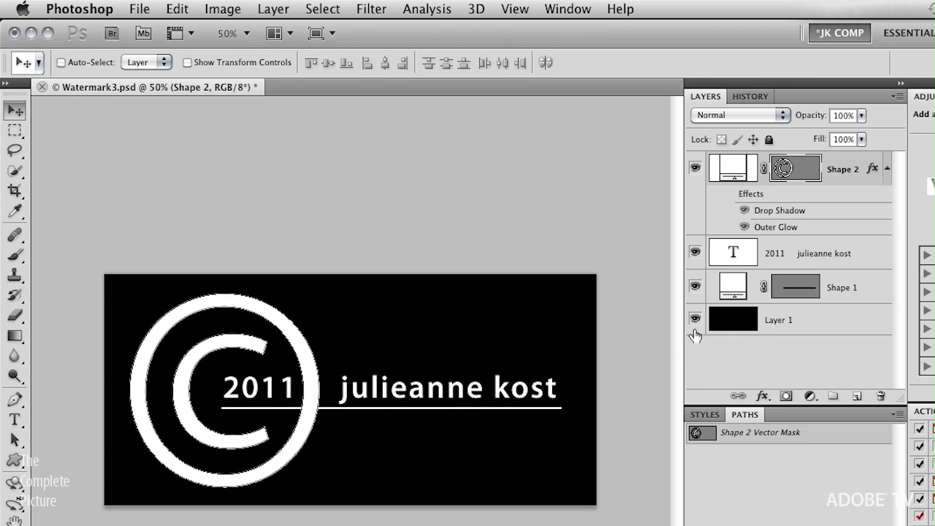
click(745, 210)
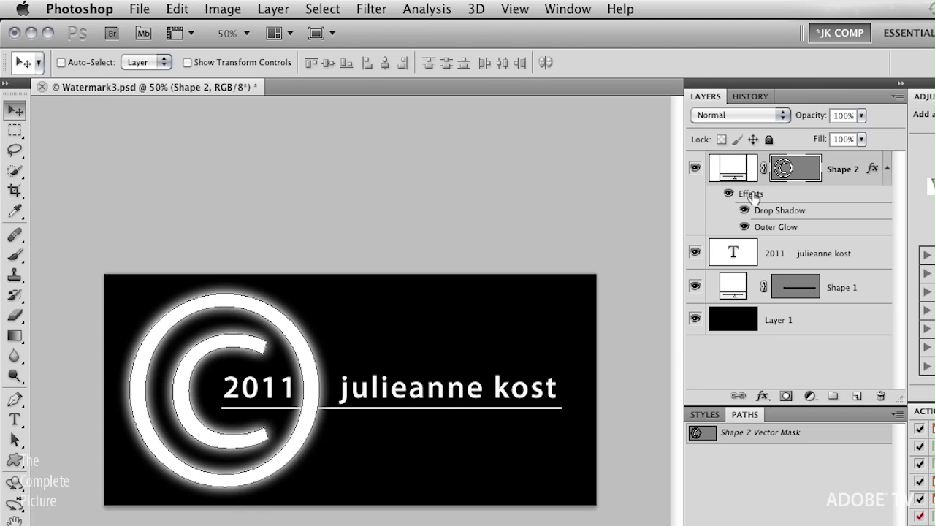
click(761, 396)
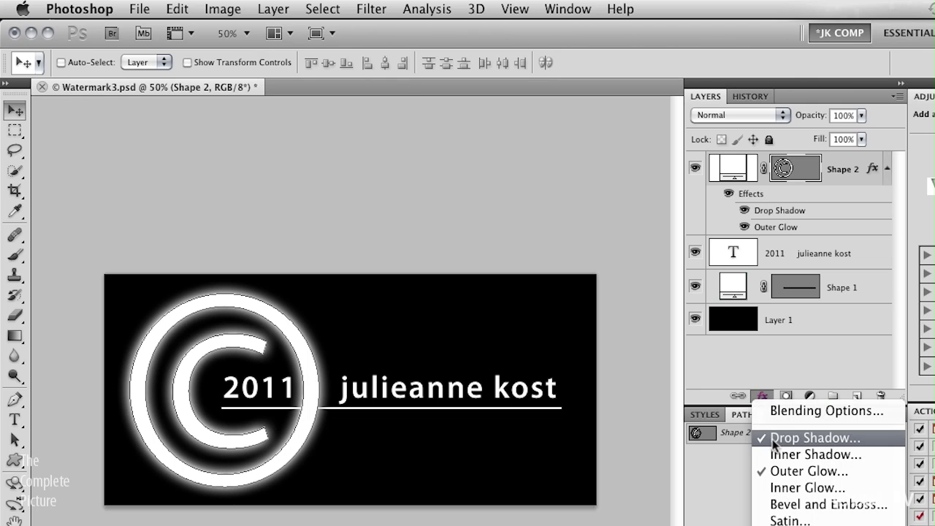
click(723, 348)
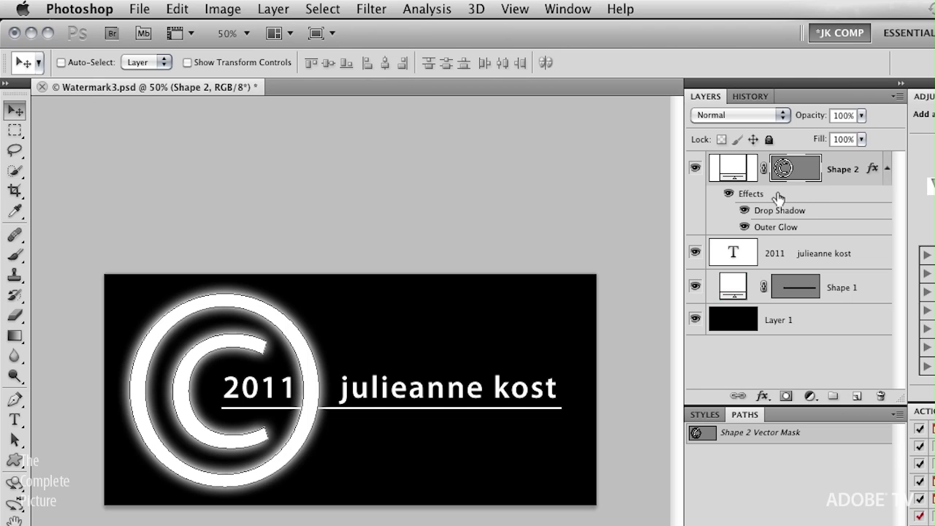
drag(778, 197, 765, 278)
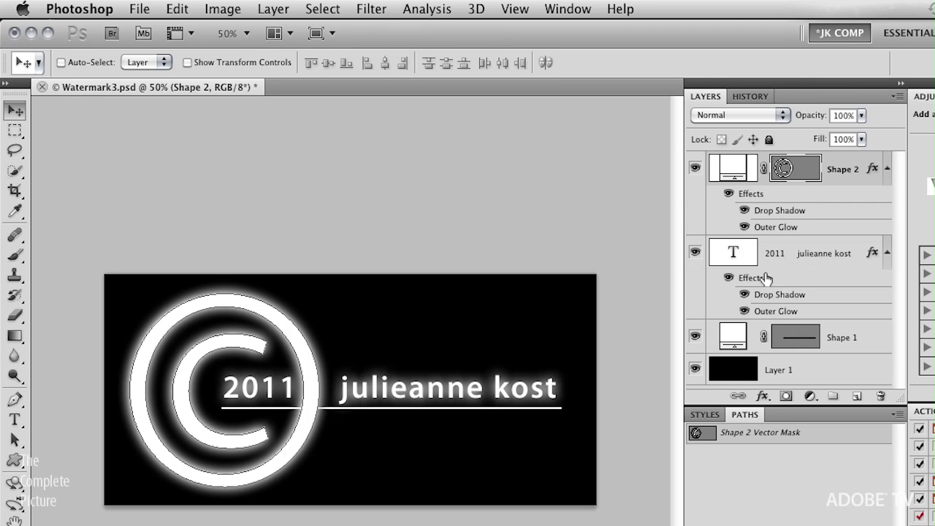
Copy the logo's shadow and glow effects onto the underline layer Shape 1
drag(778, 199, 743, 344)
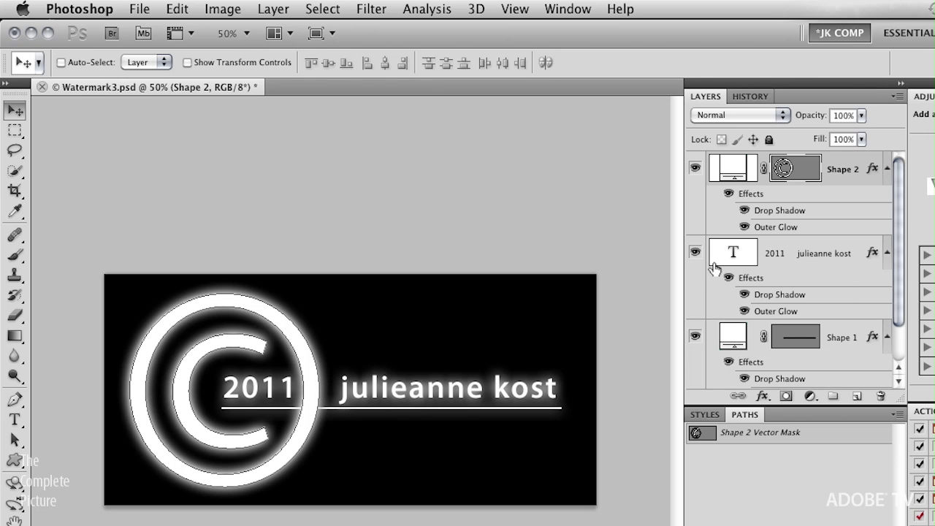
right_click(785, 202)
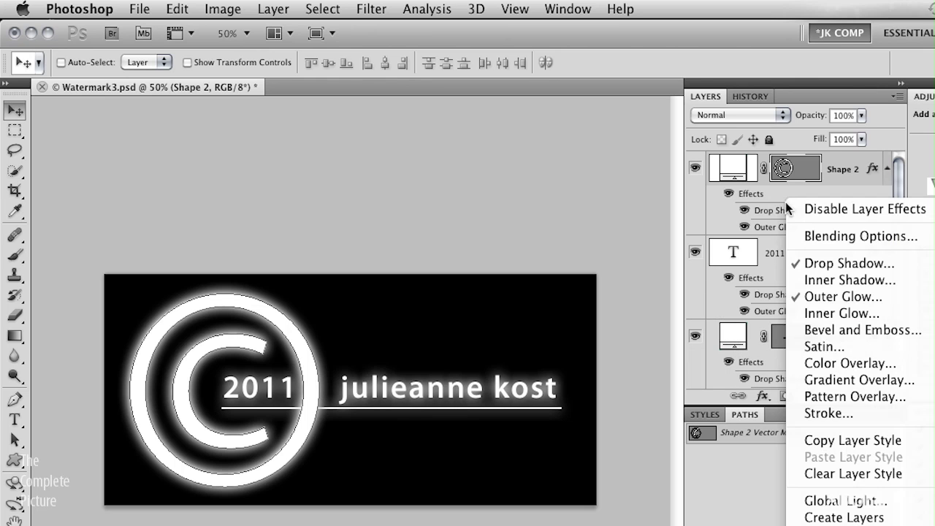
click(813, 434)
click(720, 291)
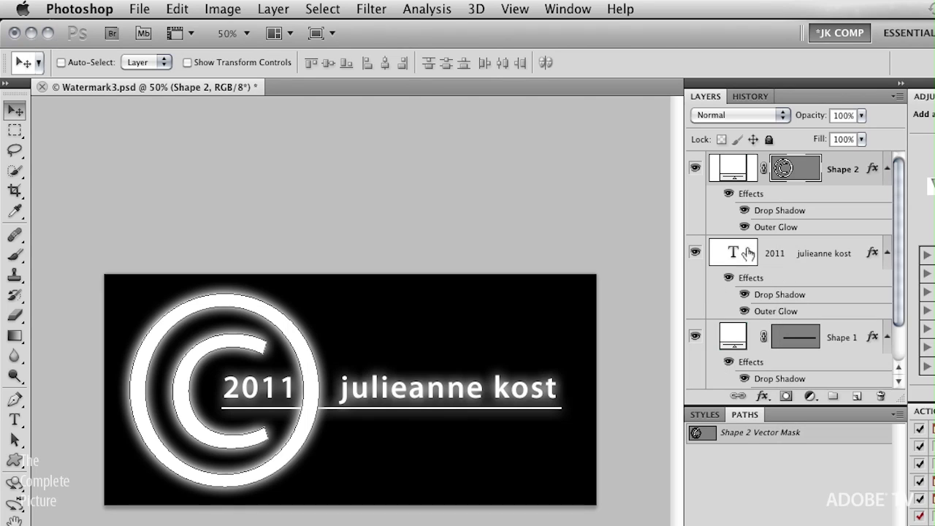
Collapse the three layers' effects lists and toggle the black Layer 1 off and on
click(887, 168)
click(887, 204)
click(887, 238)
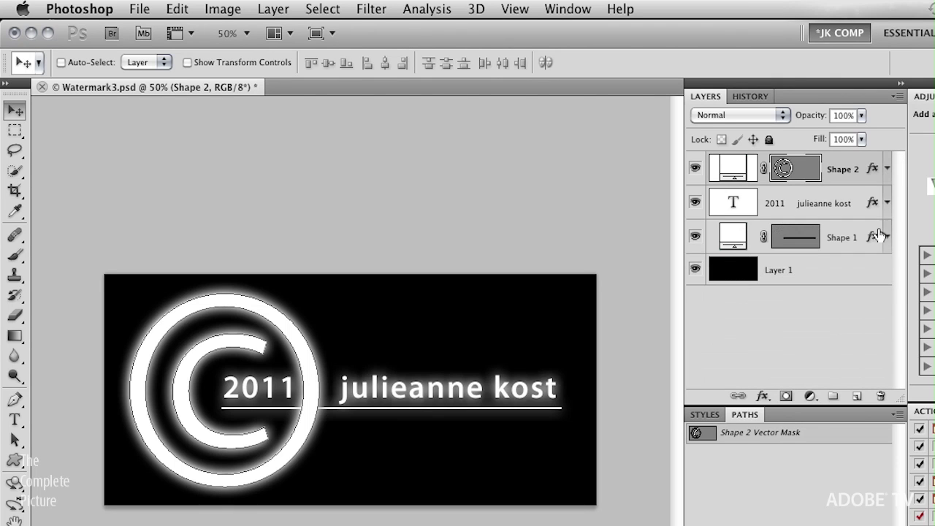
click(695, 270)
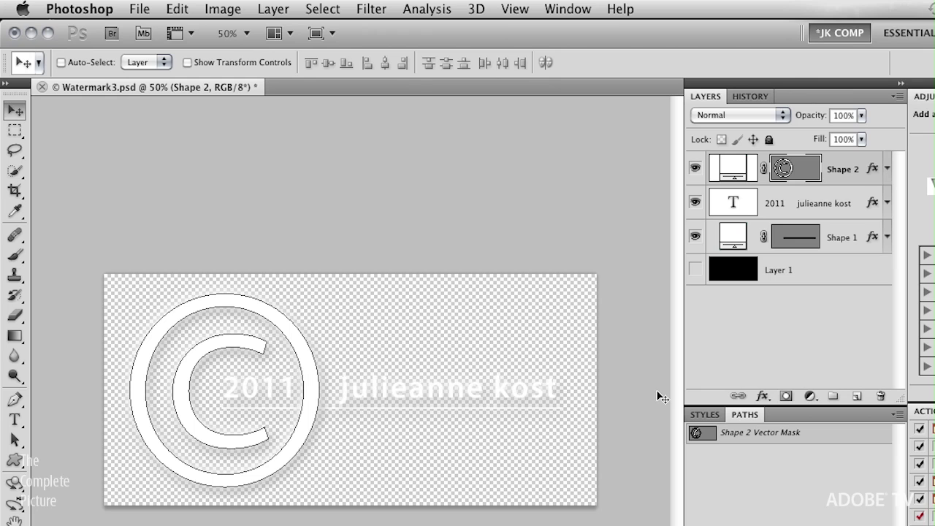
click(695, 270)
Hide the background and save a non-interlaced PNG 'New Logo Watermark' to the Desktop
click(695, 269)
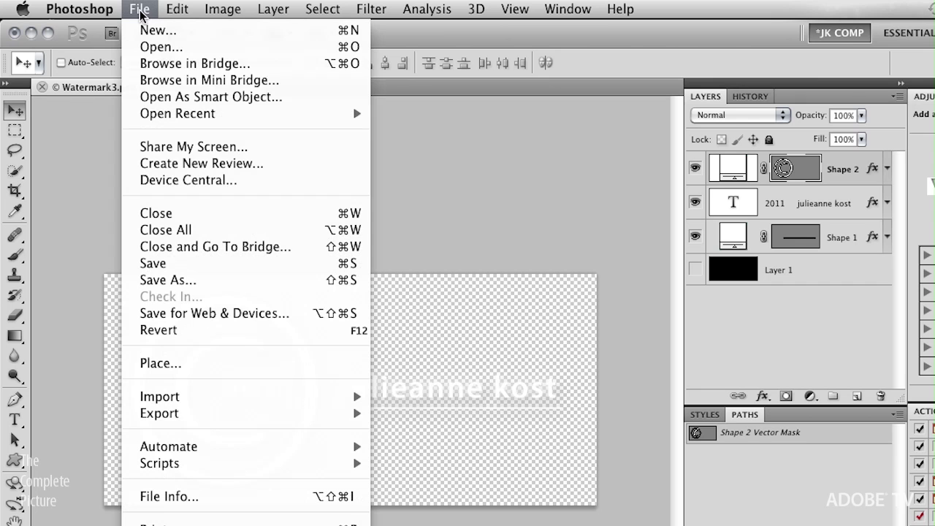
click(170, 288)
click(488, 444)
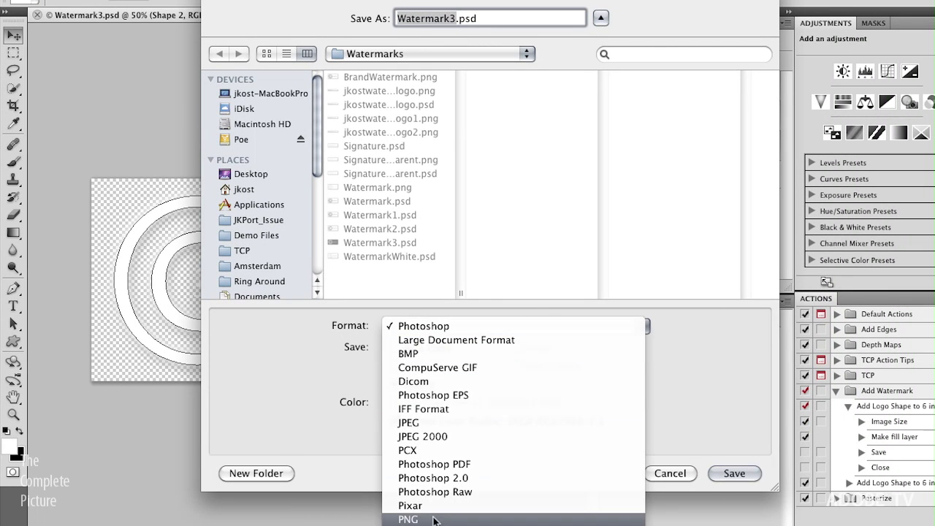
click(430, 521)
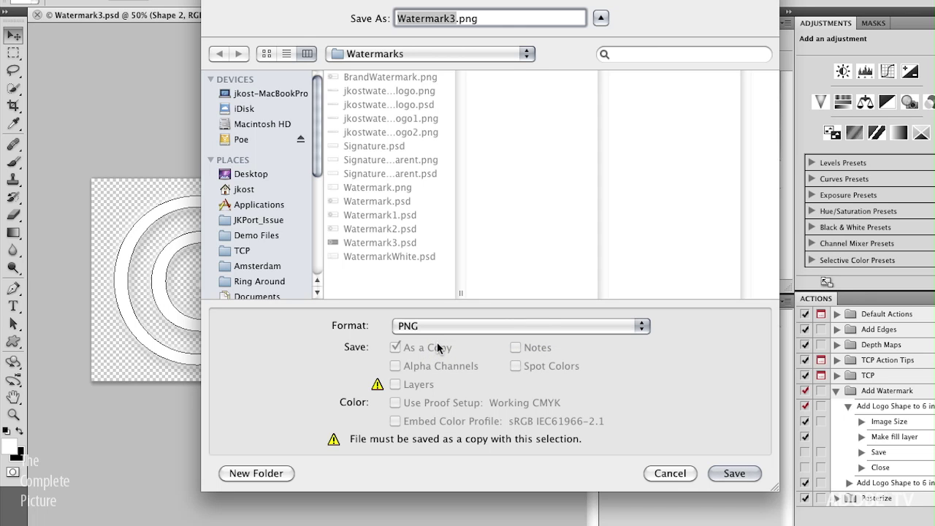
text(New )
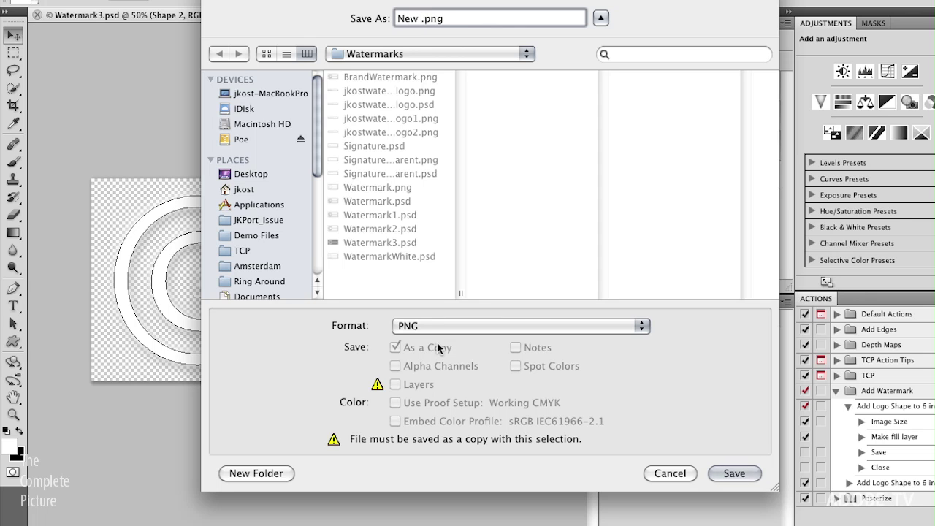
text(Logo Waterma)
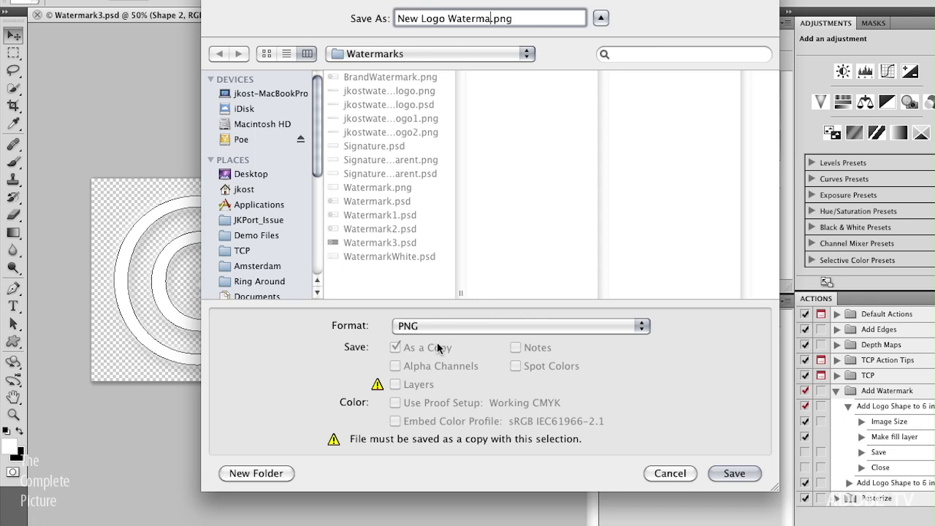
text(rk)
click(252, 175)
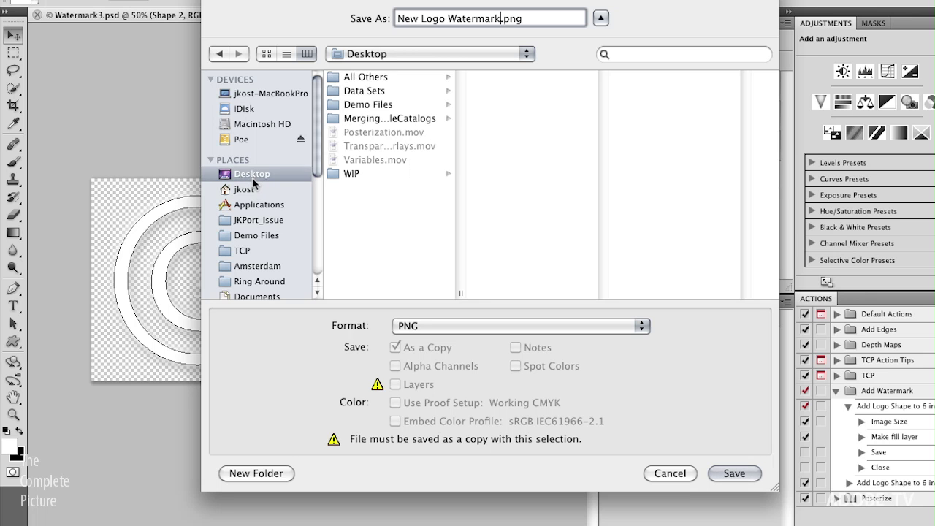
click(732, 474)
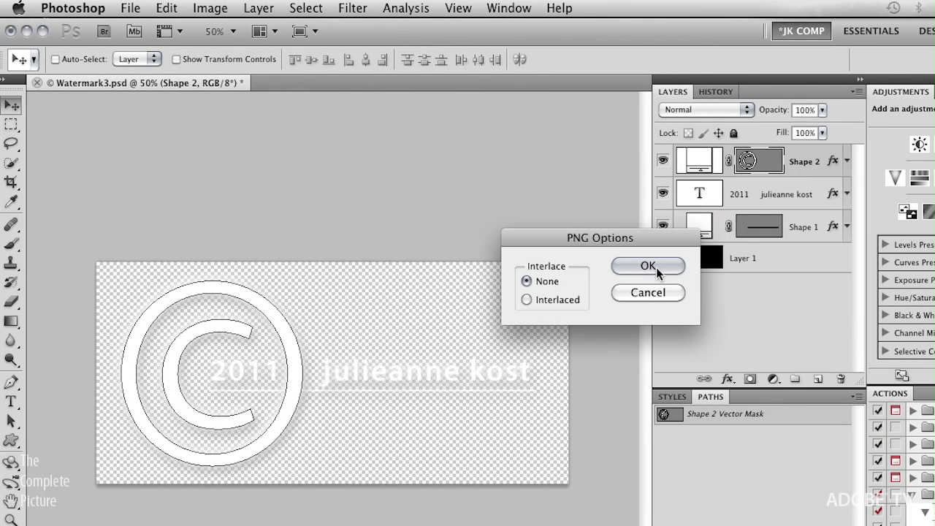
click(648, 266)
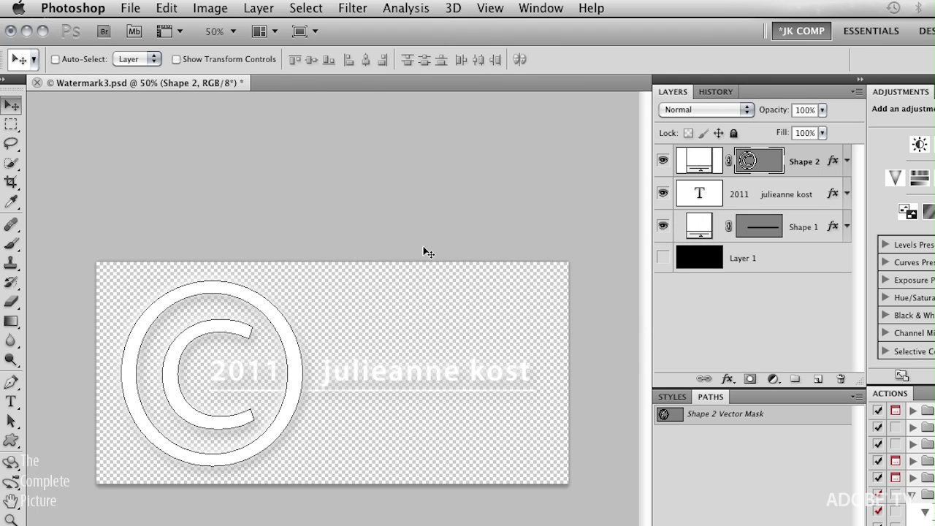
Back in Lightroom, view Signature.psd in Loupe and open its original in Photoshop
key(super+Tab)
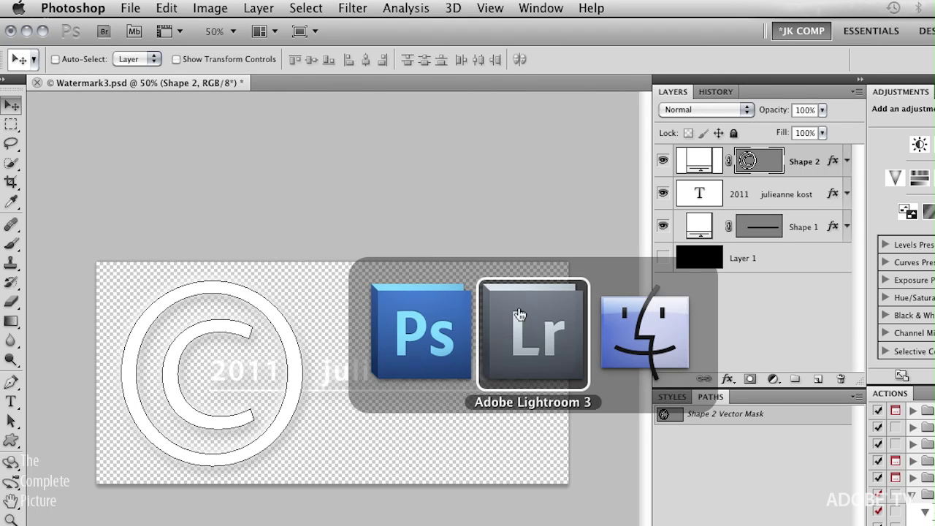
click(536, 324)
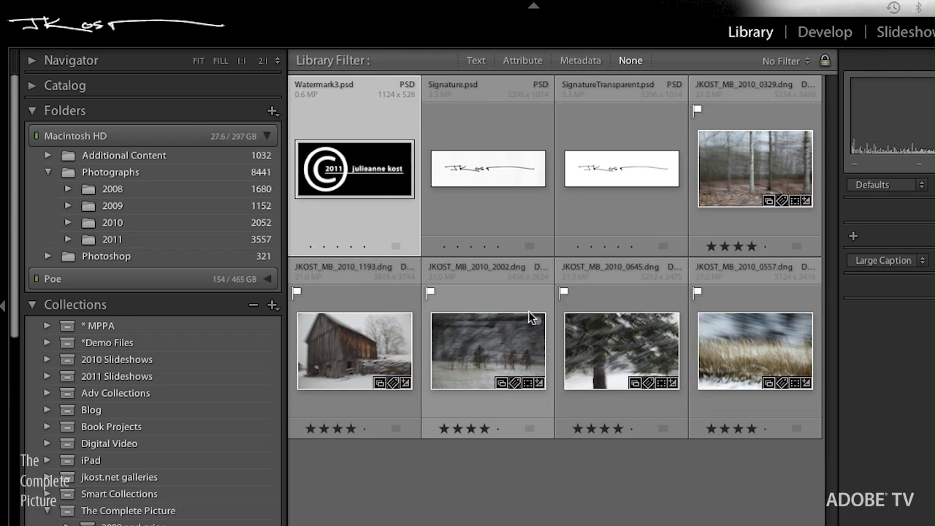
click(501, 160)
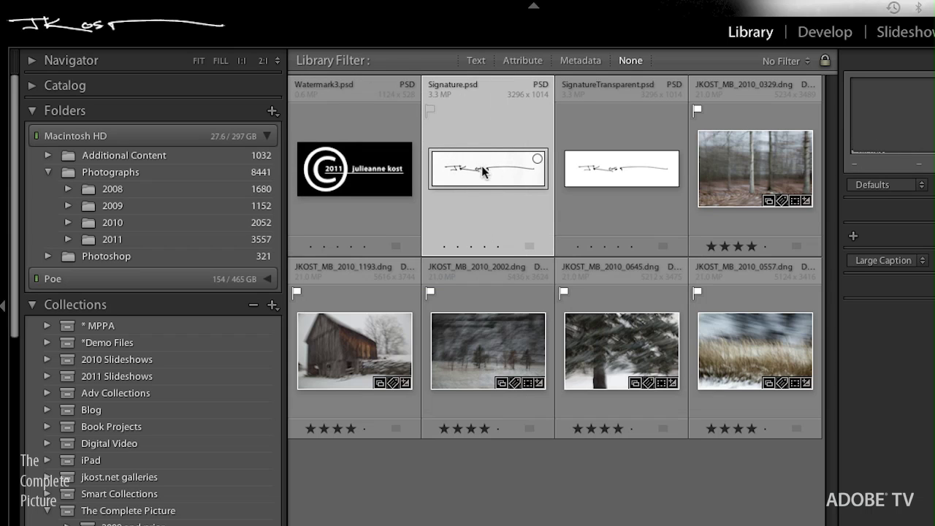
double_click(483, 171)
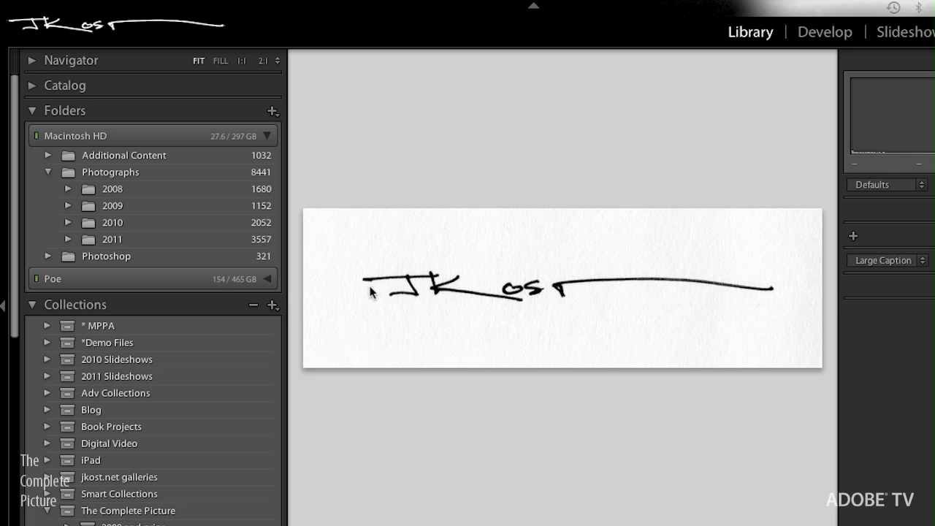
key(super+e)
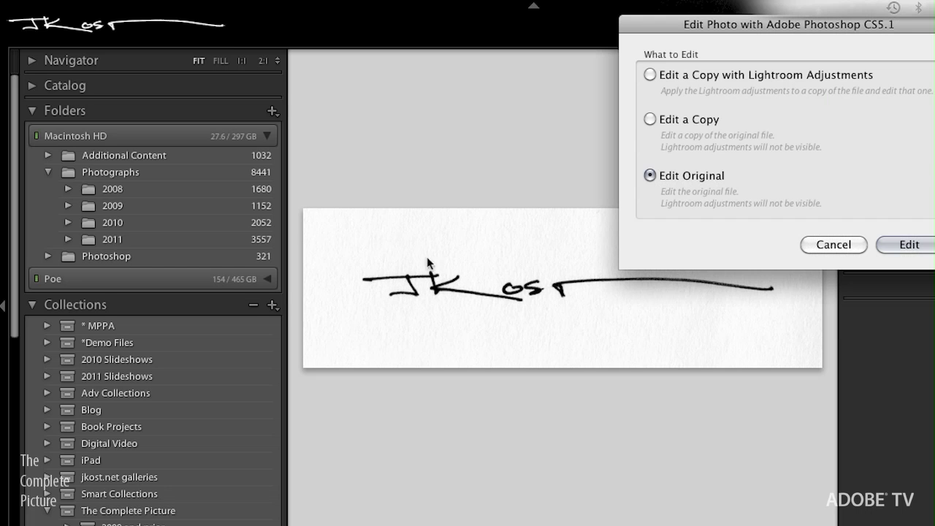
click(909, 245)
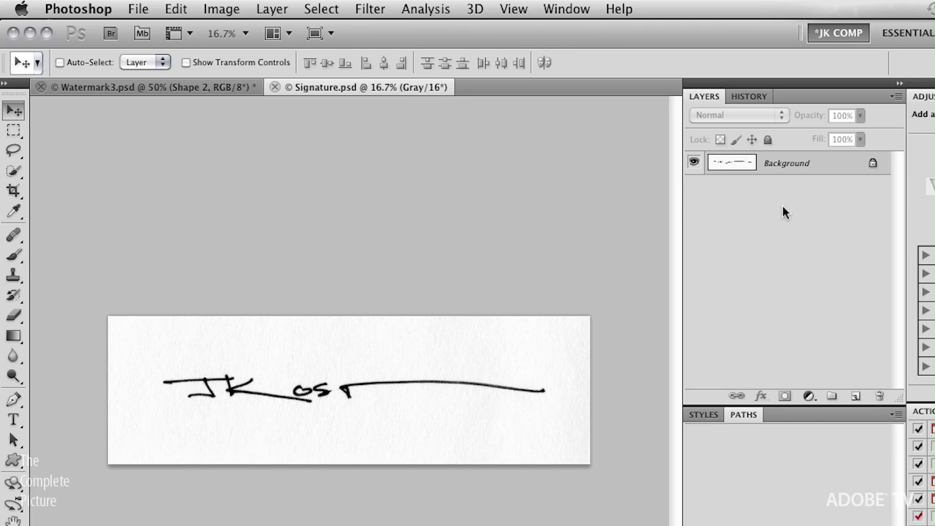
Convert the signature's locked Background layer into the editable Layer 0
alt+double_click(819, 167)
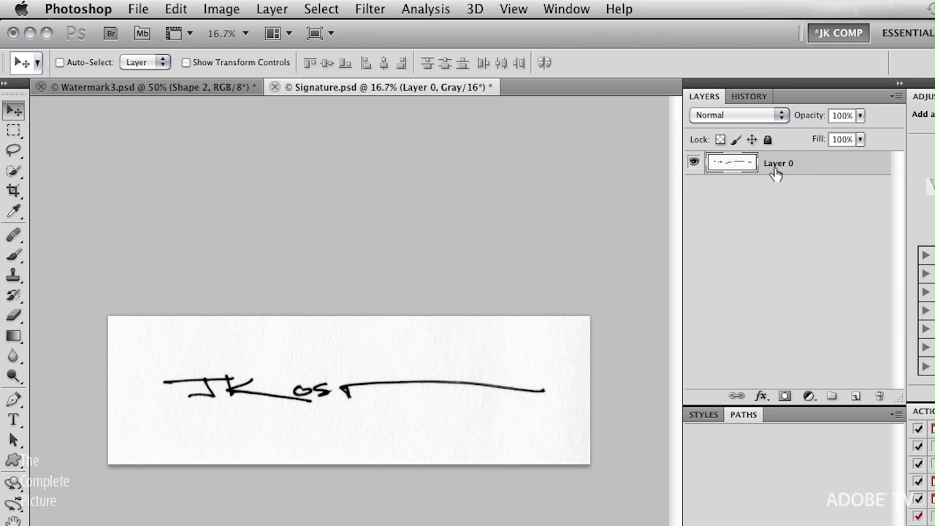
click(761, 397)
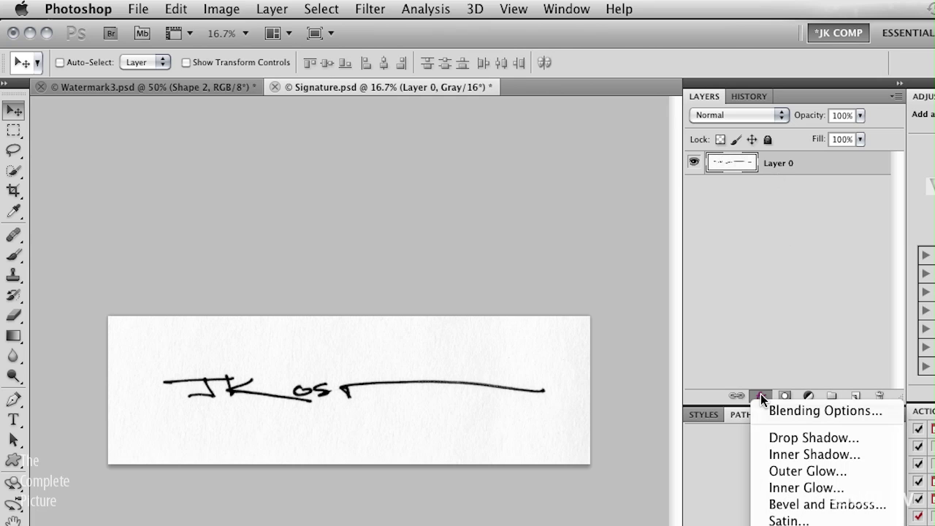
Drag the This Layer white Blend If slider to 38 so the white paper drops out
click(877, 412)
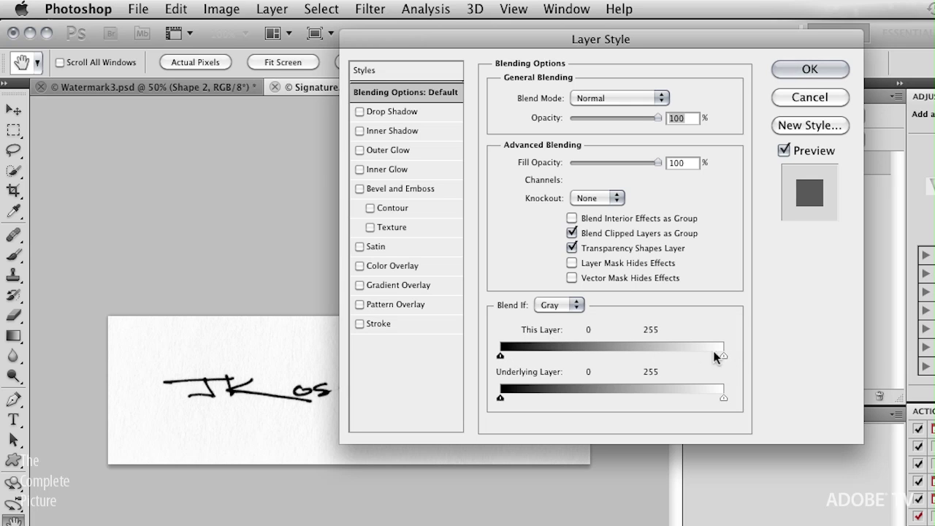
drag(725, 356, 693, 358)
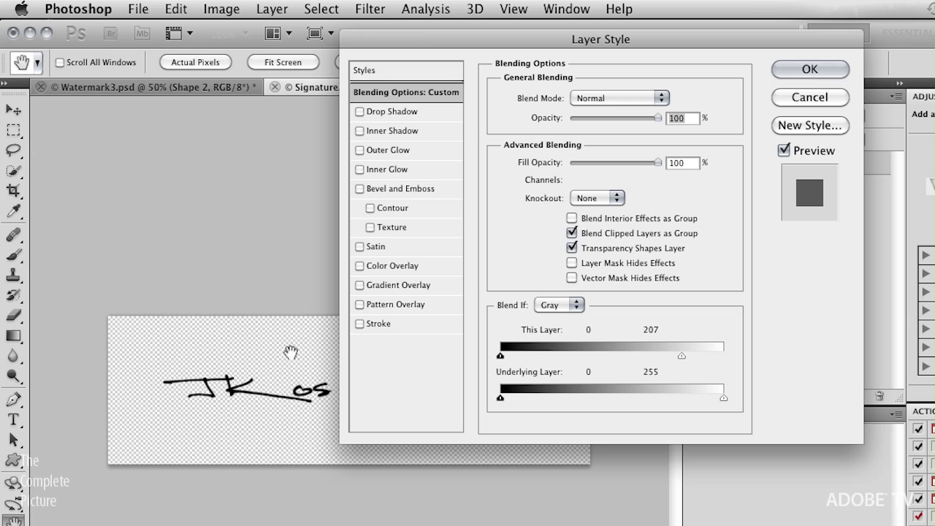
ctrl+click(275, 336)
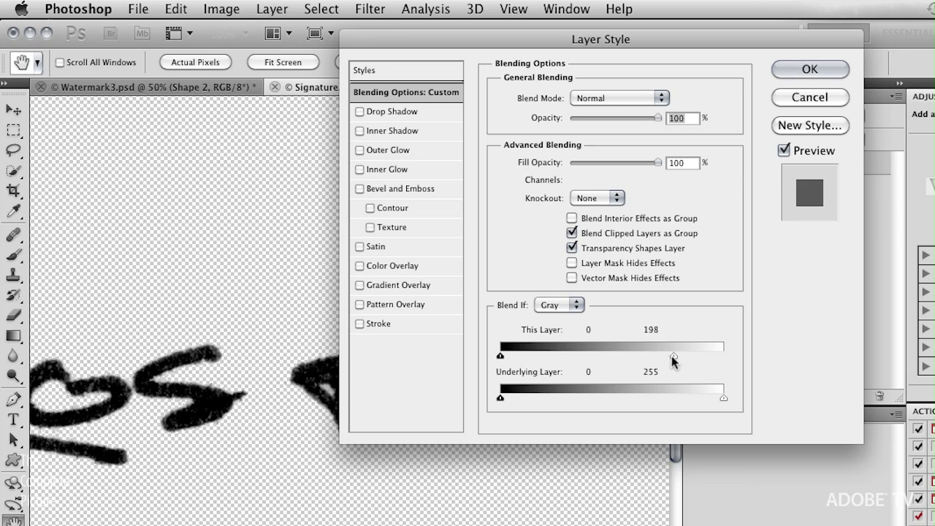
drag(673, 356, 533, 358)
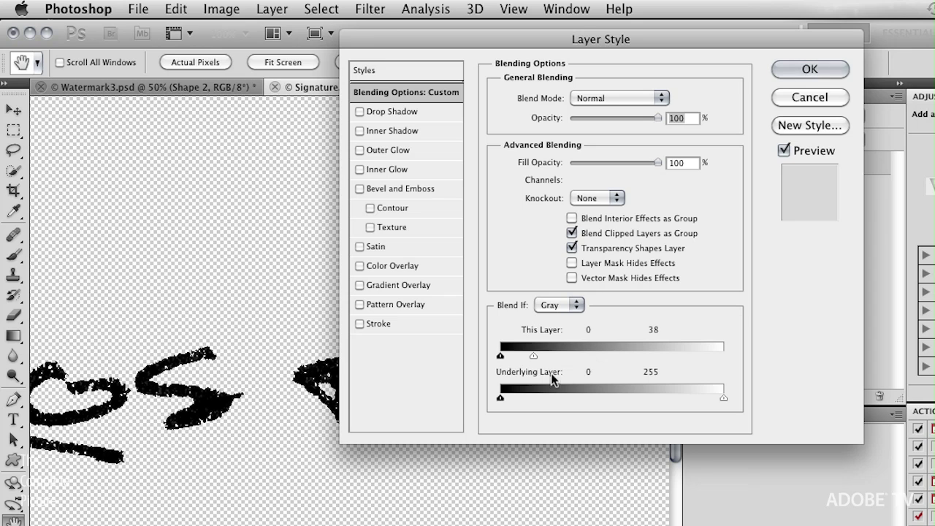
key(alt)
Split the white Blend If slider to 38/82 for a soft edge and apply it
drag(534, 357, 621, 361)
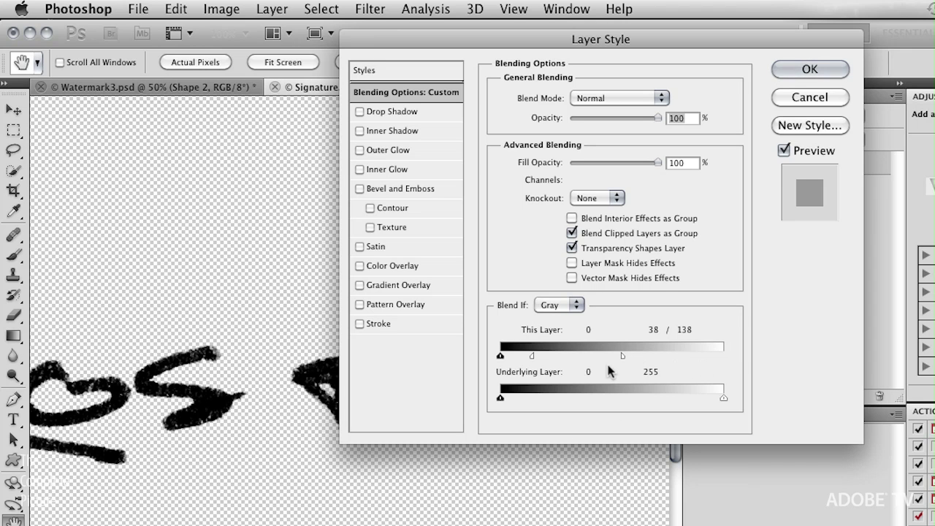
drag(622, 358, 572, 359)
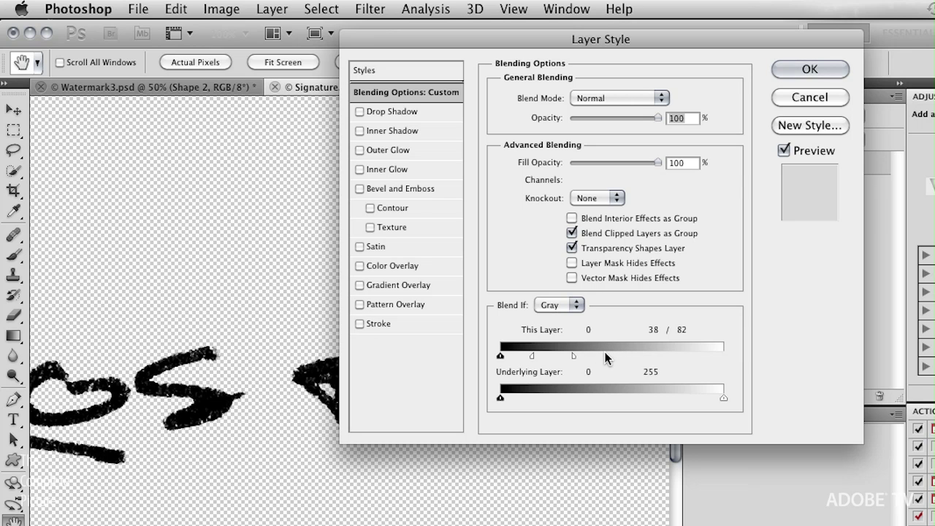
click(808, 69)
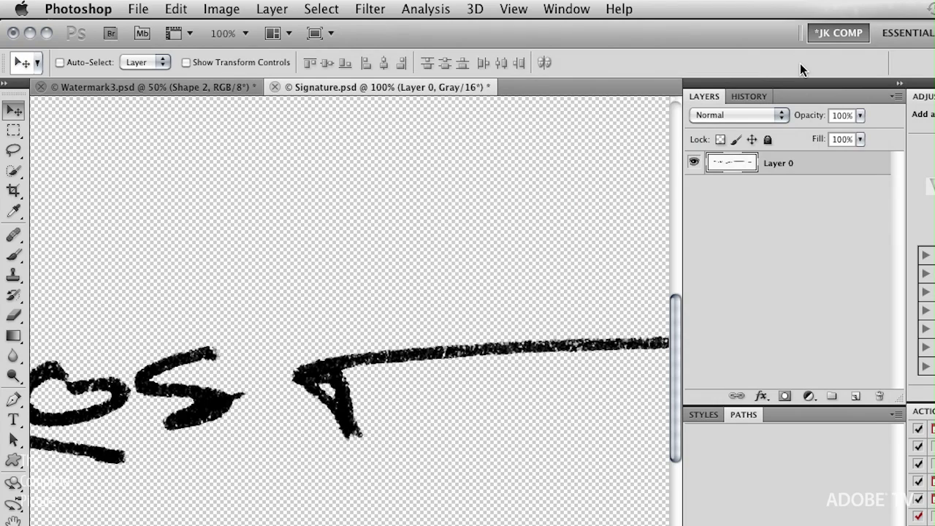
key(super+shift+s)
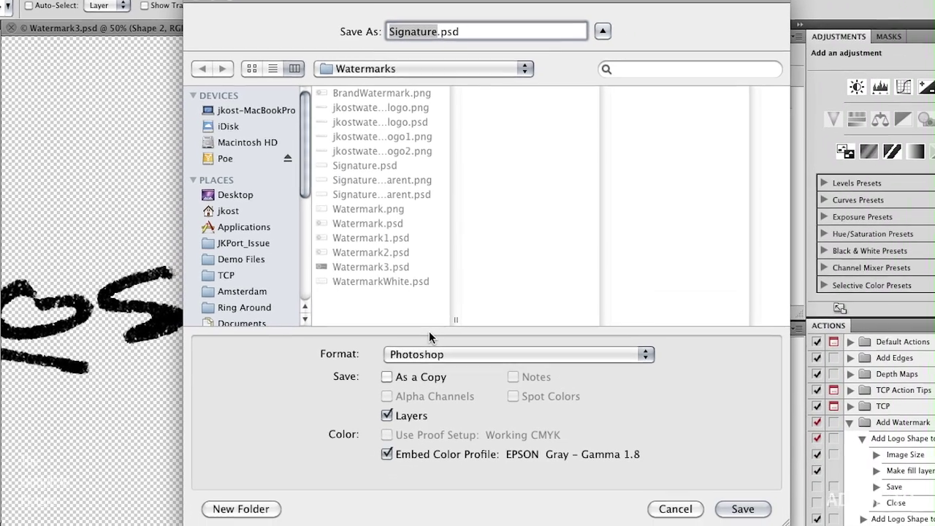
Save the signature to the Desktop as a non-interlaced Signature.png
key(super+shift+d)
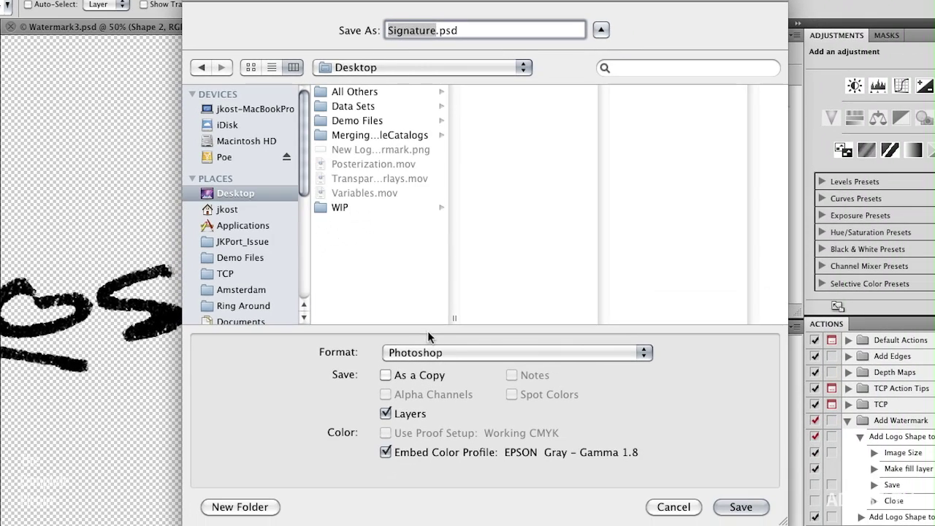
click(447, 352)
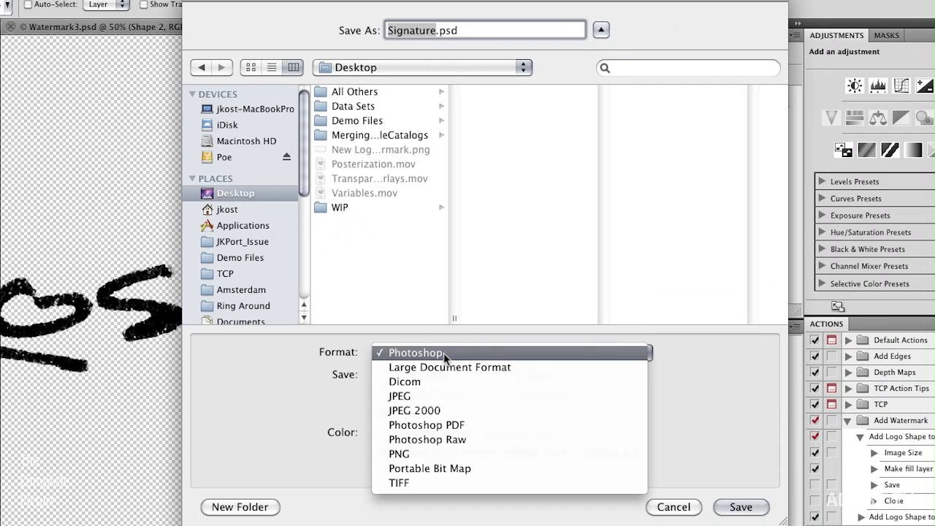
click(418, 453)
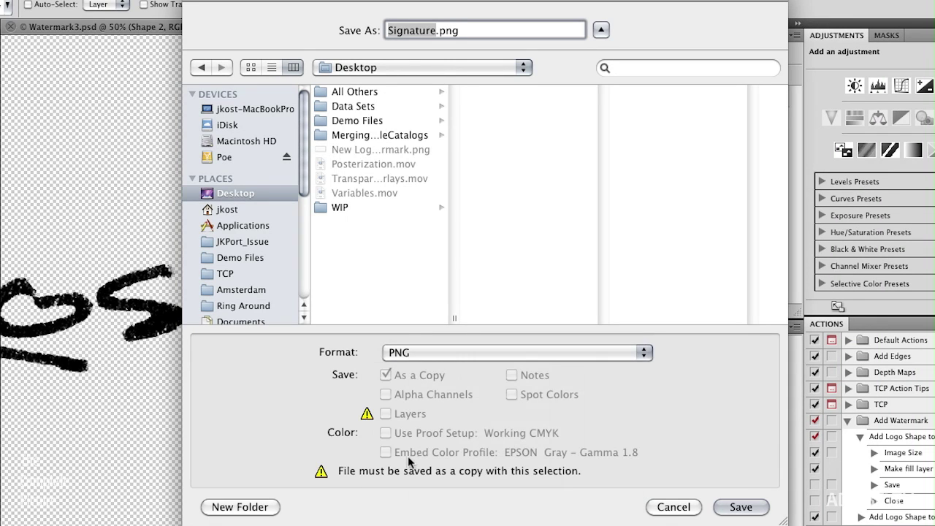
click(437, 360)
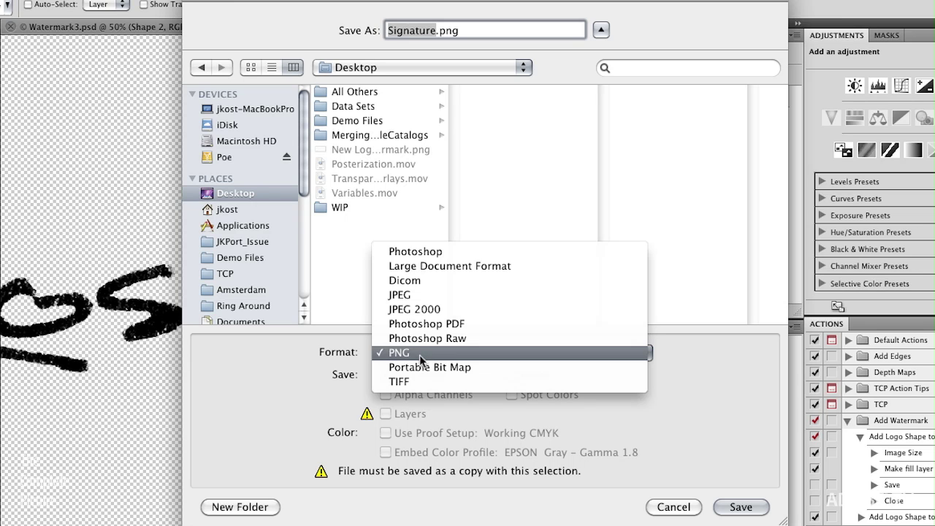
click(421, 356)
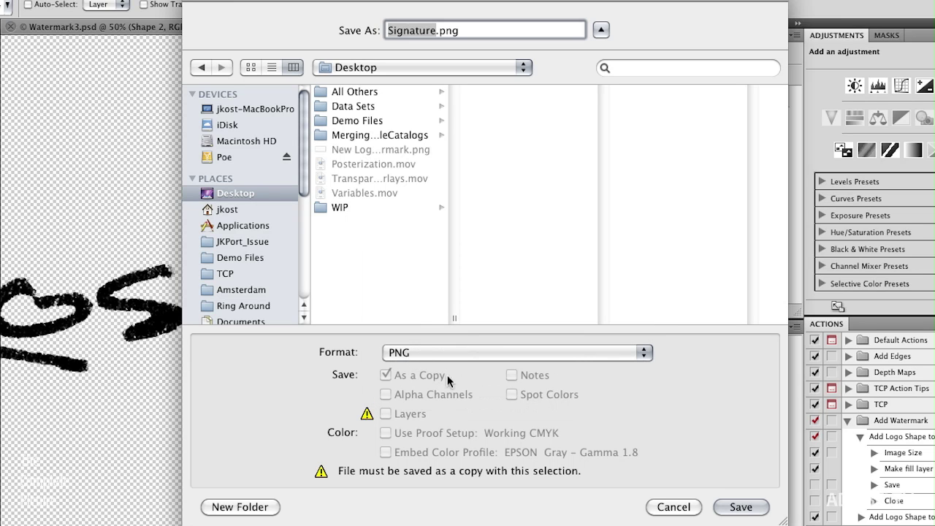
click(446, 354)
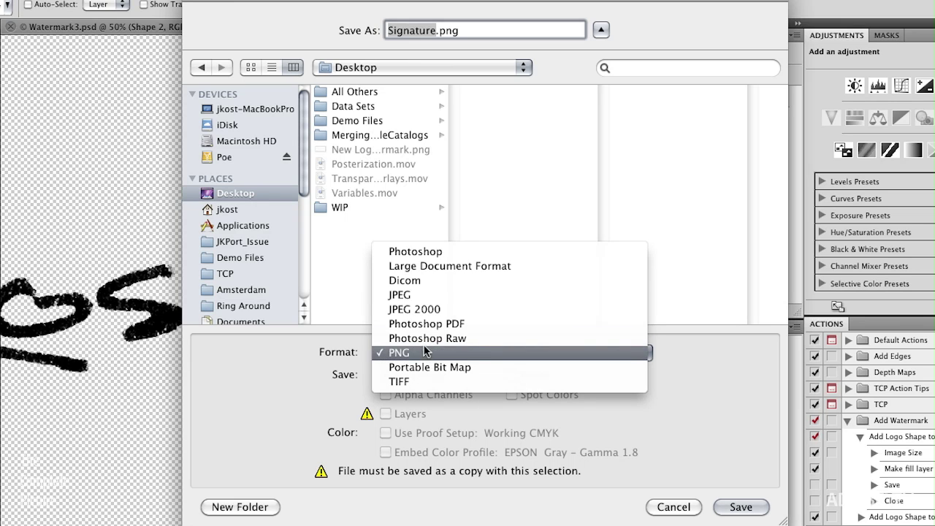
click(416, 357)
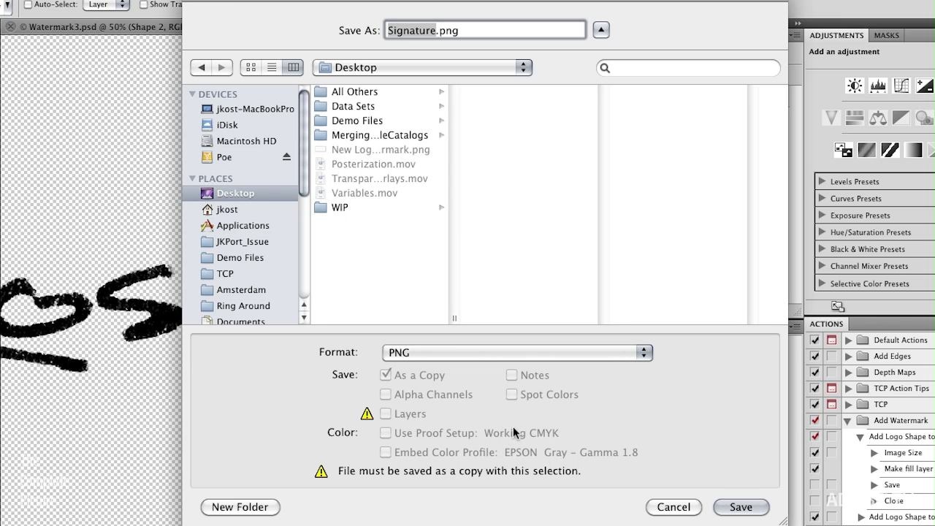
click(747, 512)
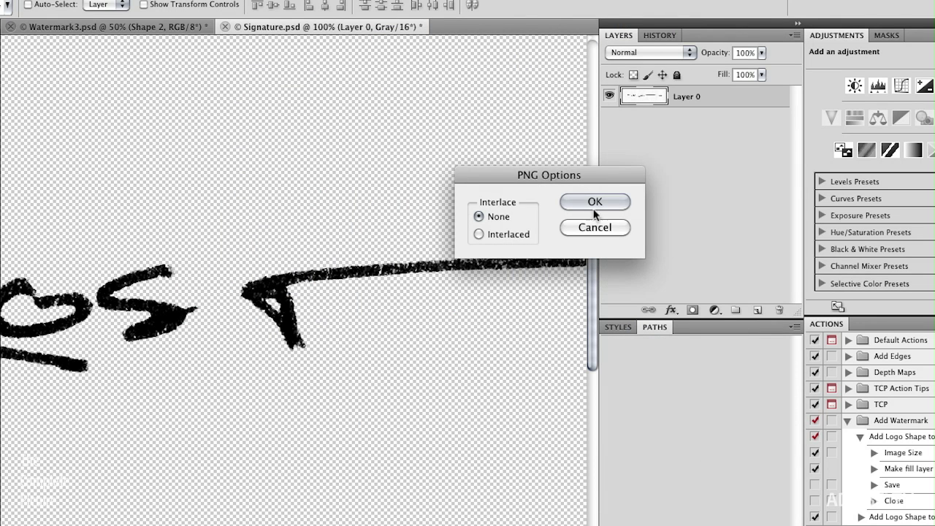
click(595, 202)
key(super+Tab)
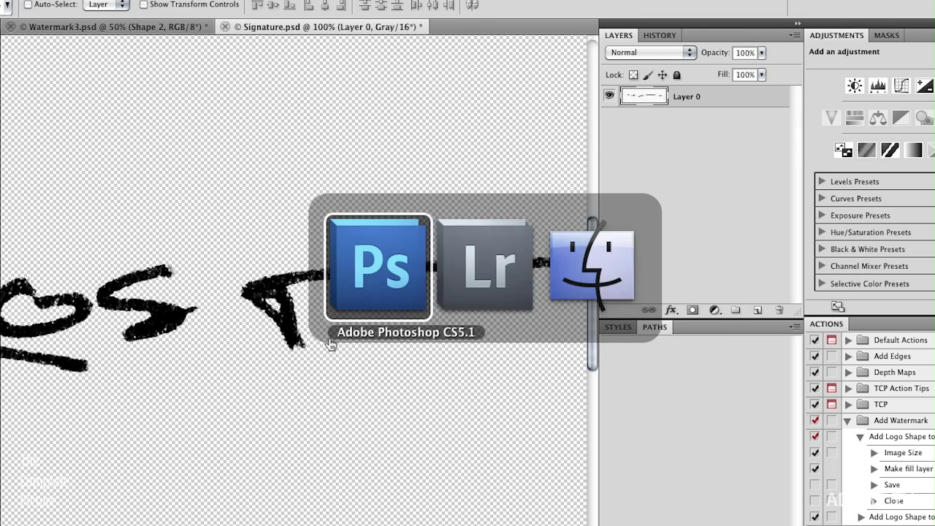
Switch back to Lightroom and open the Watermark Editor showing the copyright text watermark
key(super+Tab)
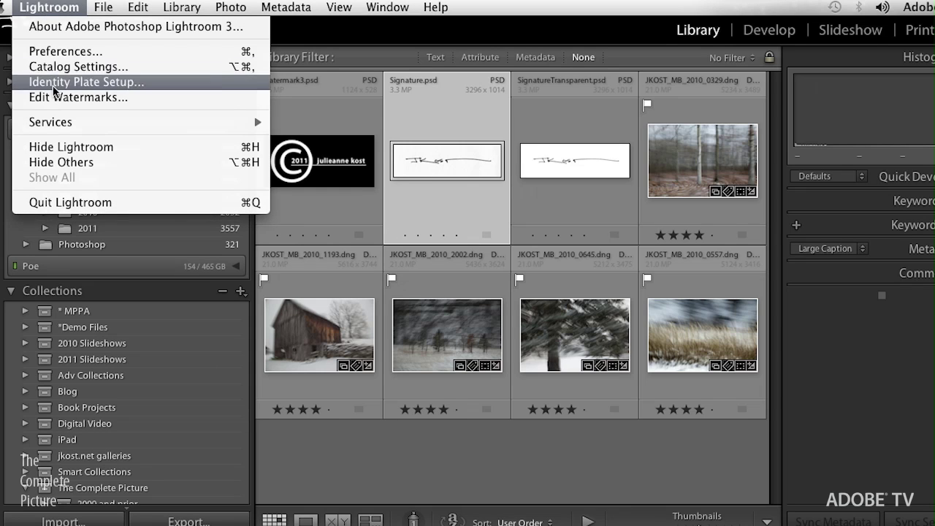
click(119, 100)
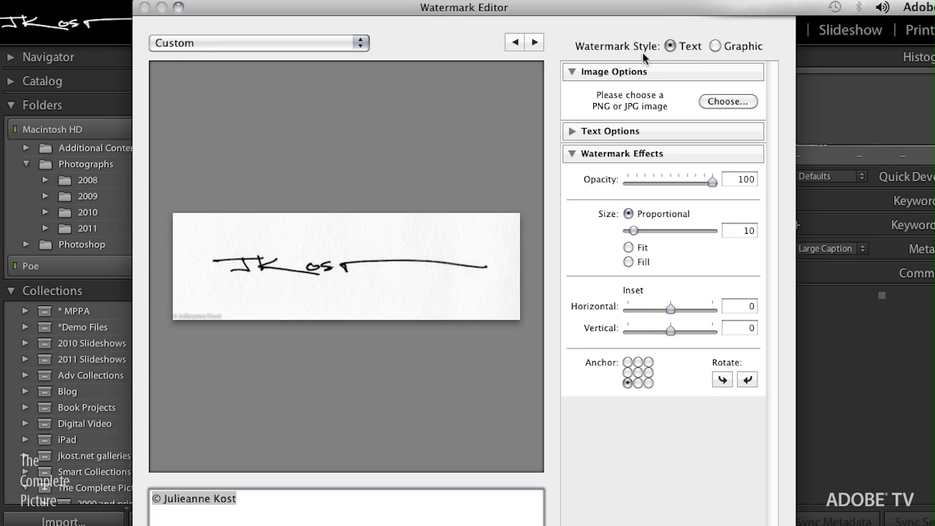
Select the blurred forest photo and reopen the Watermark Editor so it previews that photo
mouse_move(245, 261)
key(Escape)
click(679, 168)
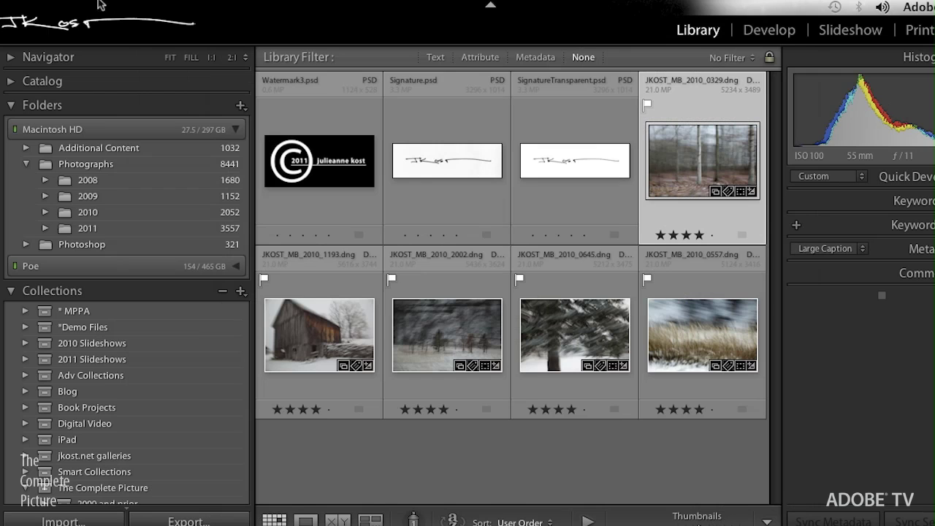
click(53, 6)
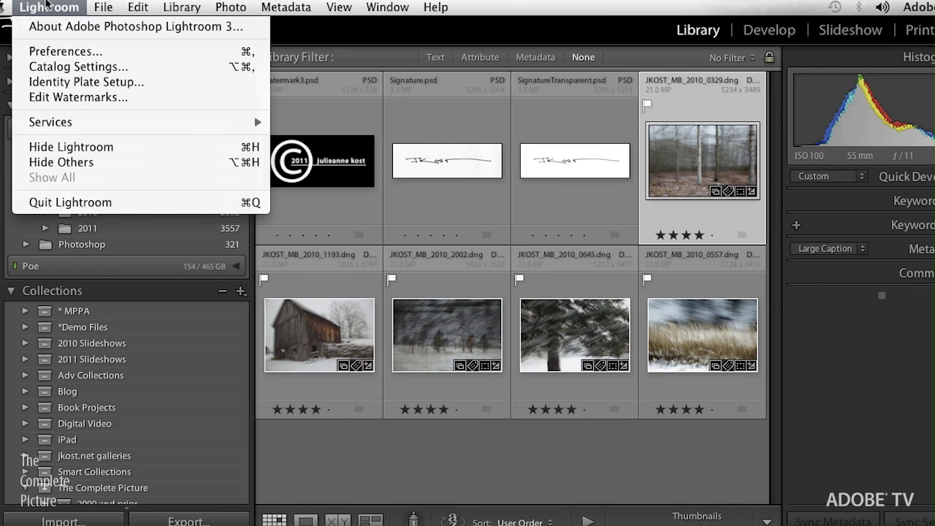
click(48, 96)
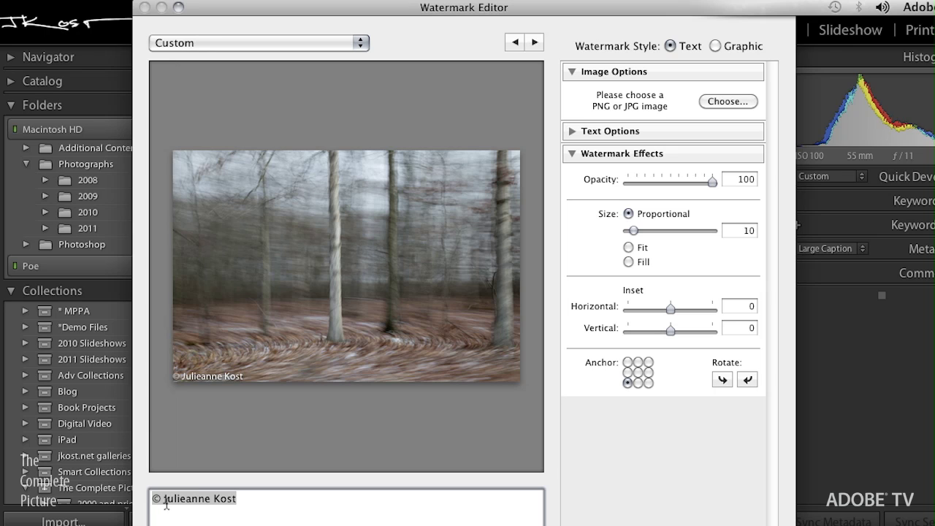
Append ', All Rights Reserved' to the copyright text and anchor it bottom-right with small insets
click(245, 499)
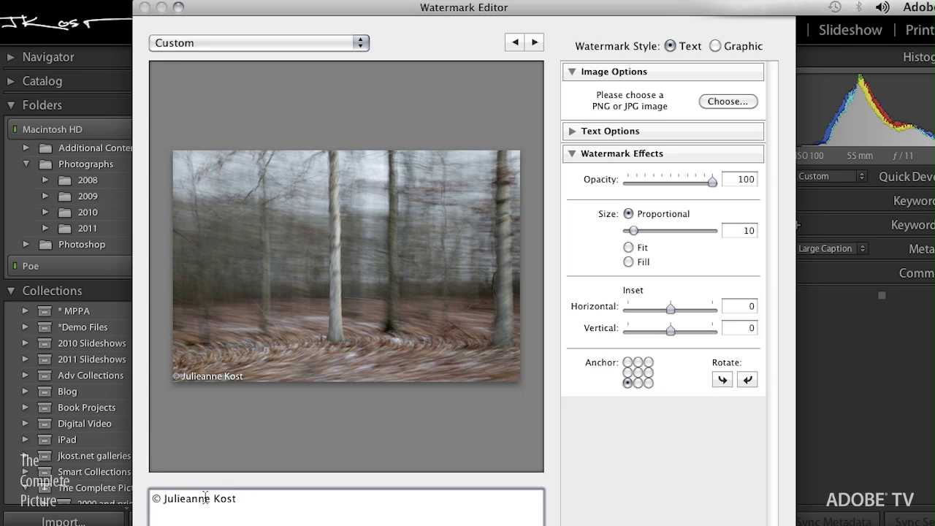
text(, All Right)
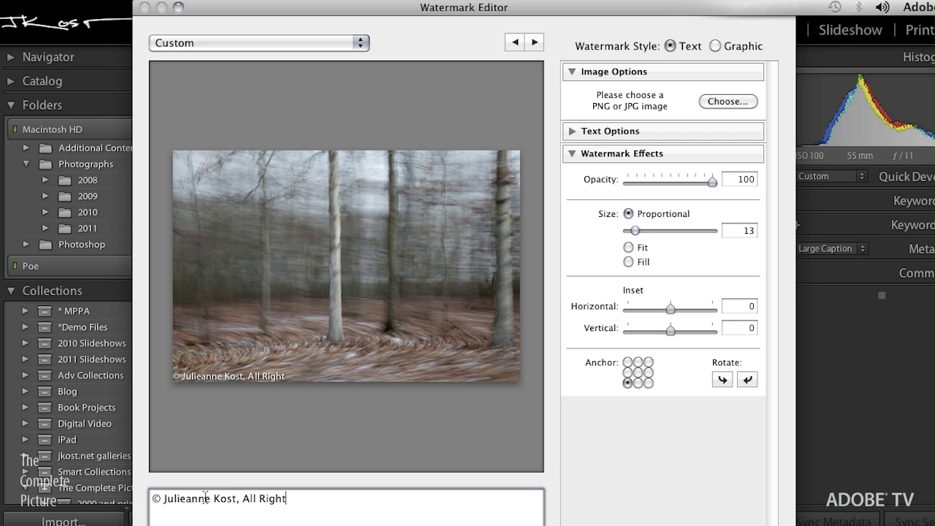
text(s Reserved)
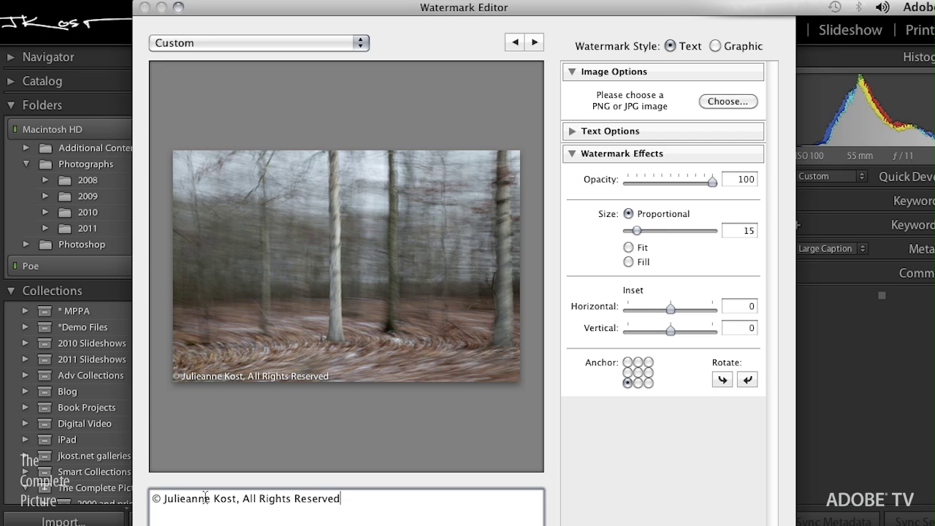
mouse_move(284, 328)
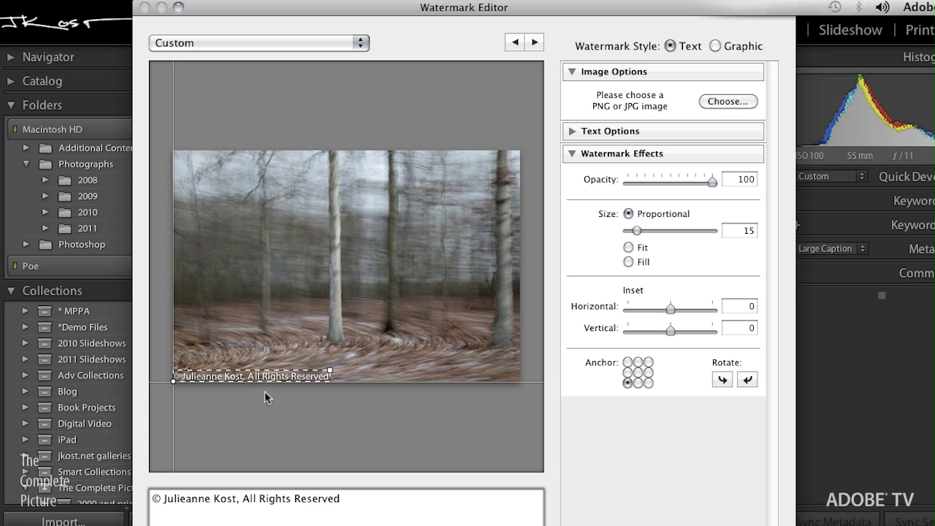
drag(668, 311, 679, 308)
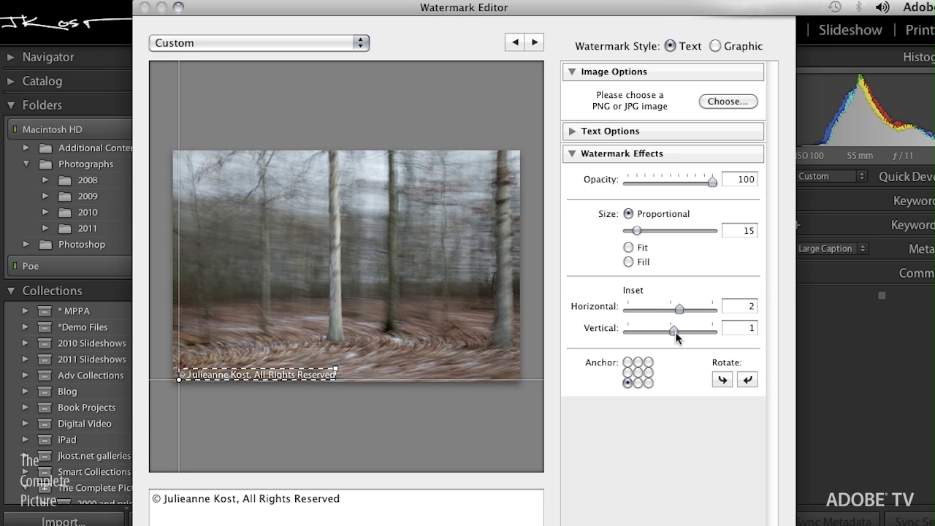
drag(675, 331, 679, 333)
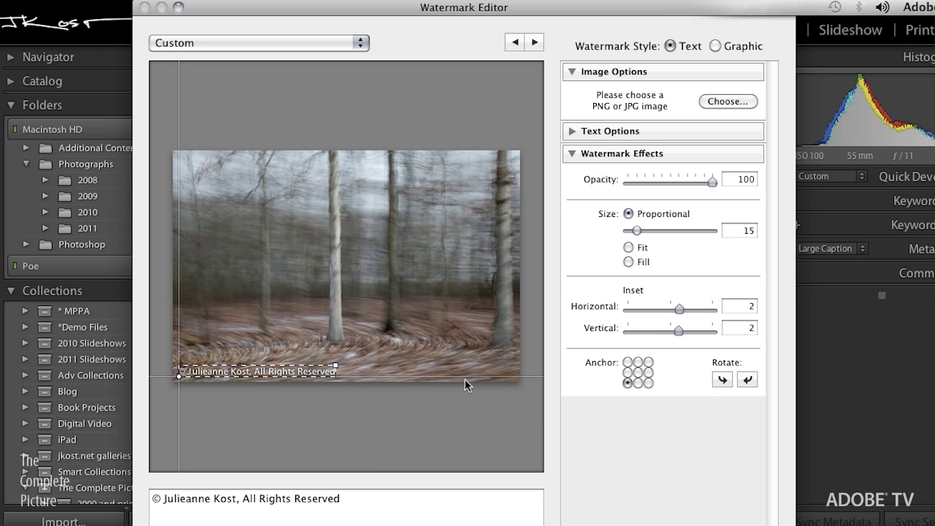
click(628, 363)
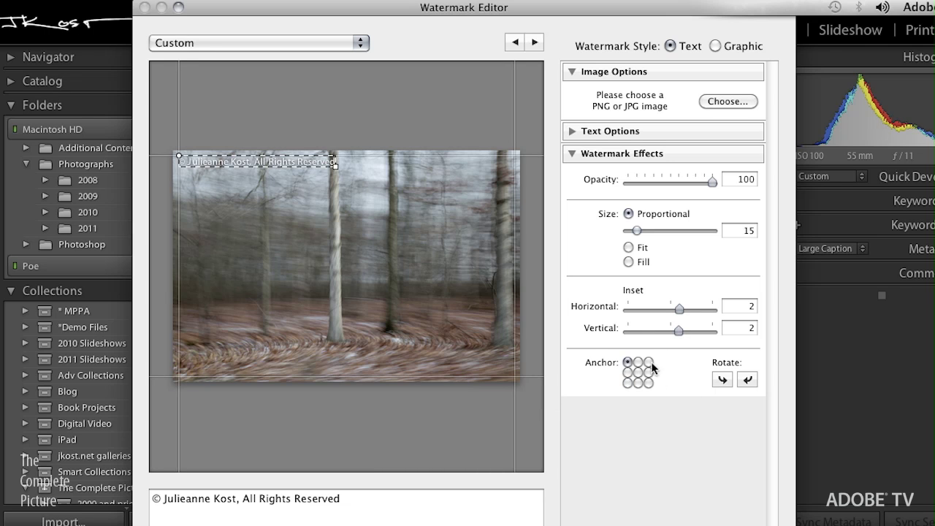
click(649, 363)
click(649, 383)
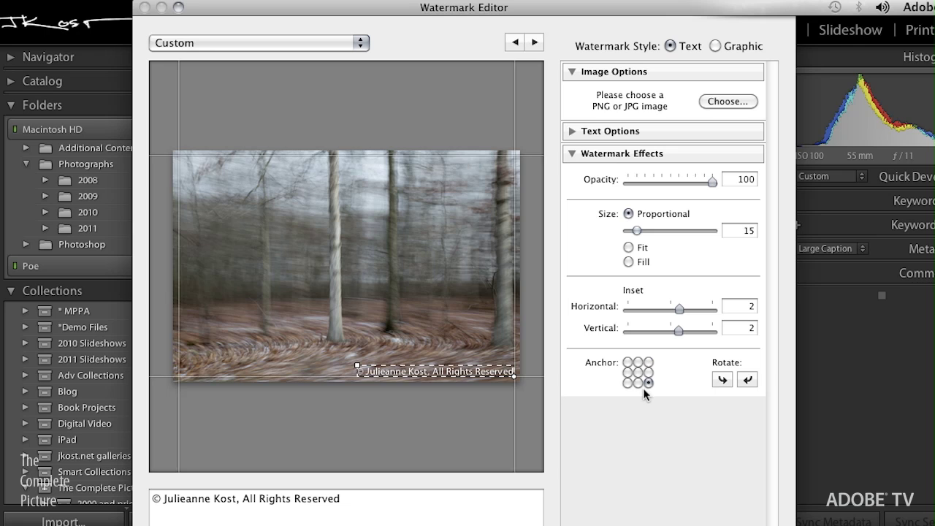
Rotate the text watermark to read bottom-to-top and lower its opacity to 51
click(746, 380)
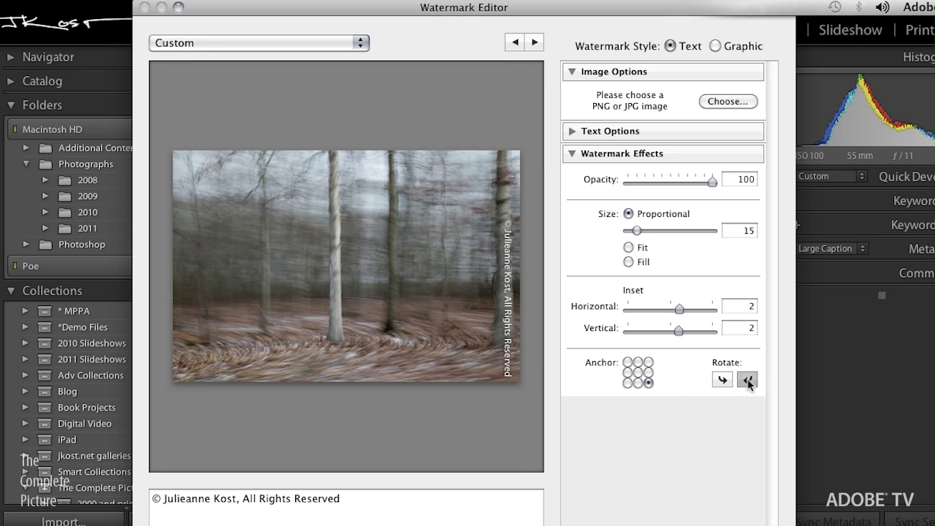
click(746, 380)
click(747, 380)
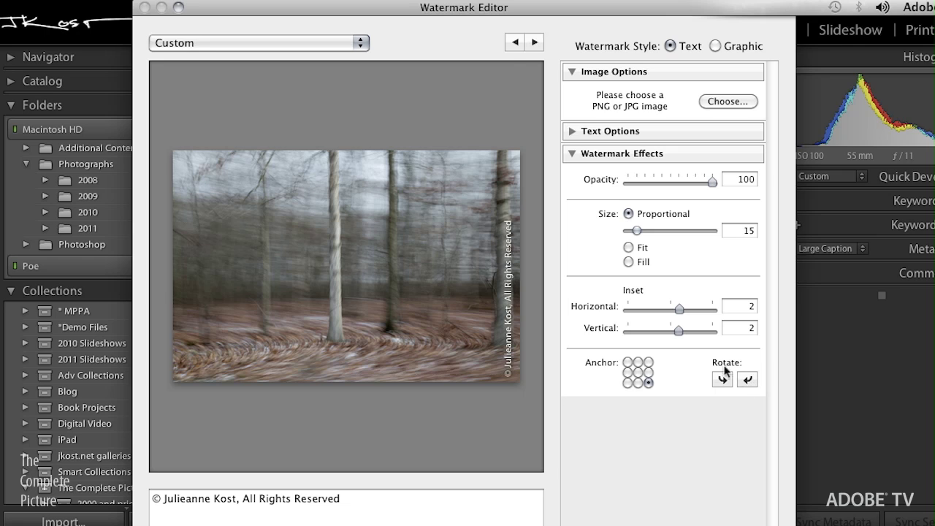
mouse_move(527, 238)
drag(713, 187, 670, 186)
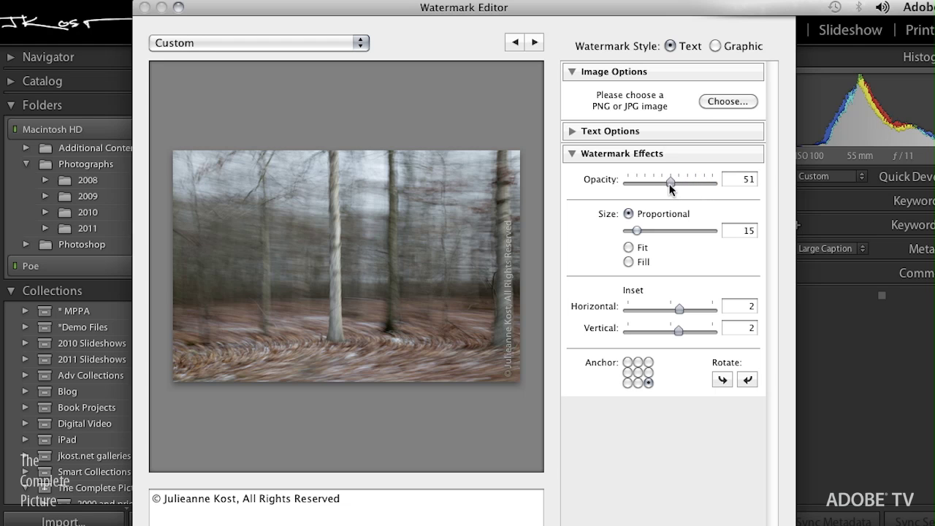
click(572, 131)
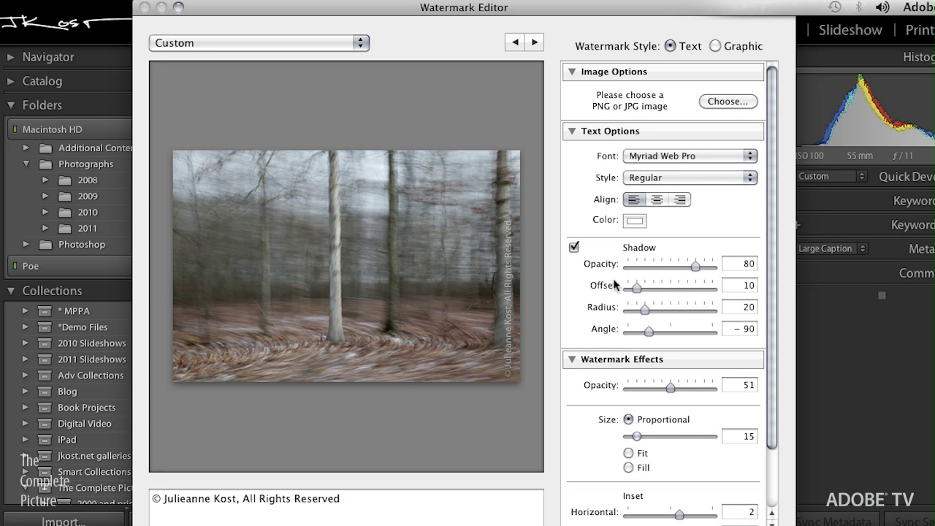
Collapse the Text Options section and show the watermark preset list
click(571, 131)
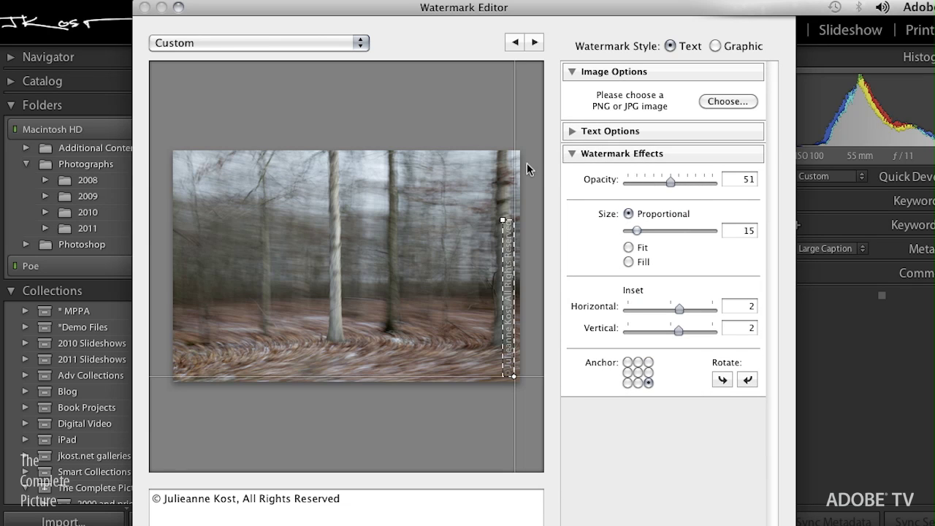
click(301, 42)
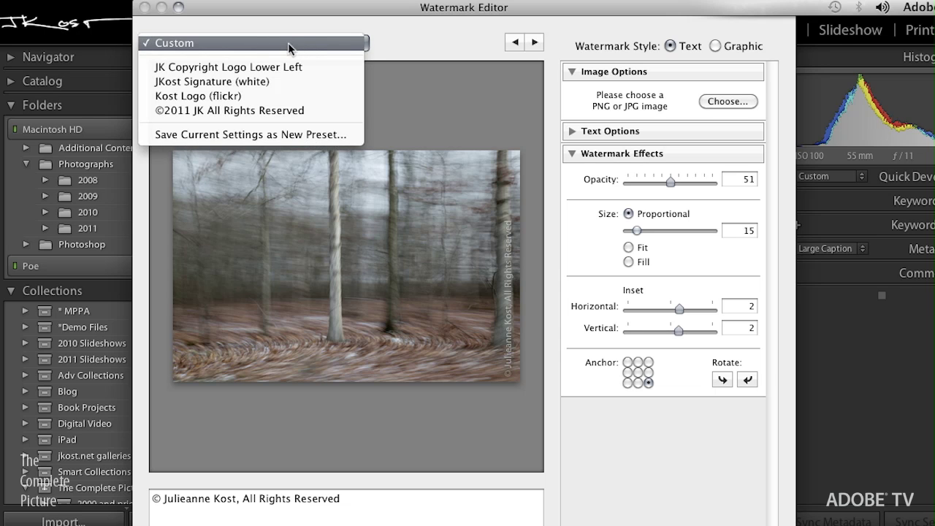
Save the text watermark as a new copyright 'ARR' preset and confirm it appears in the preset list
click(270, 136)
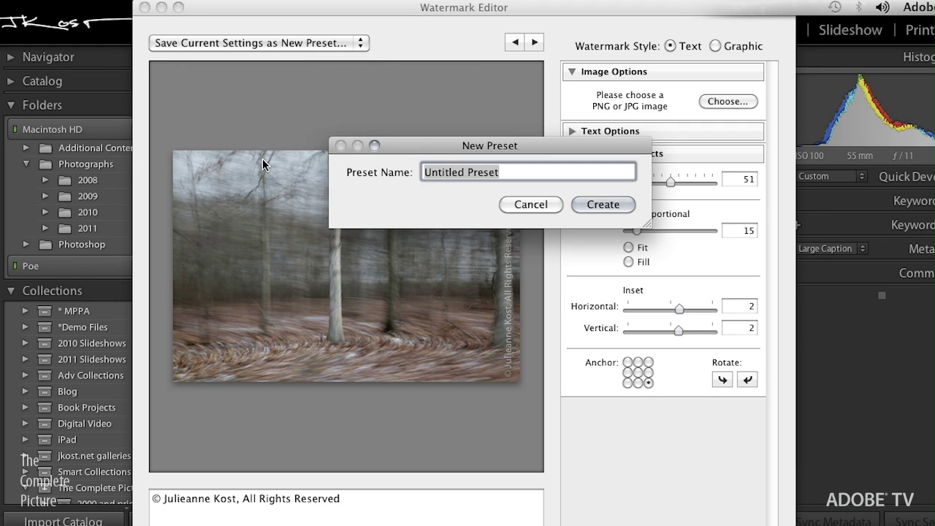
text(© j)
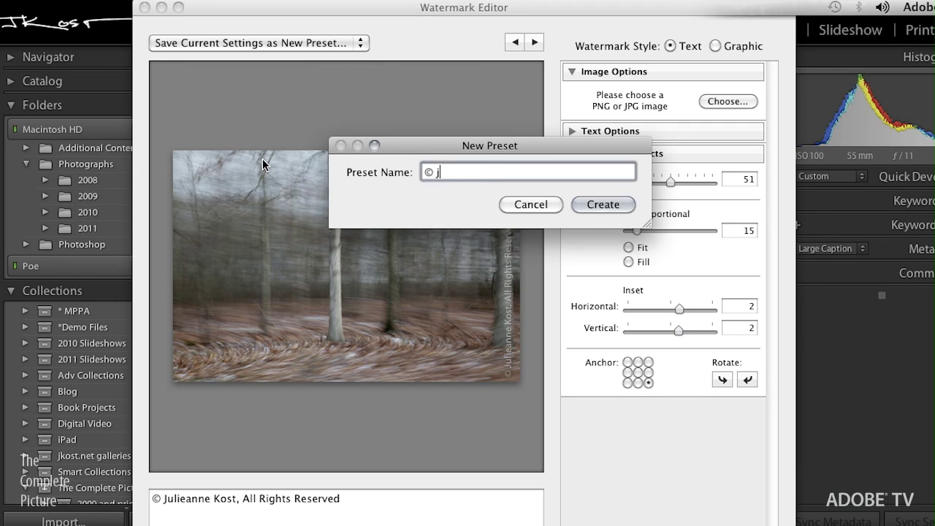
text(kost AR)
click(604, 205)
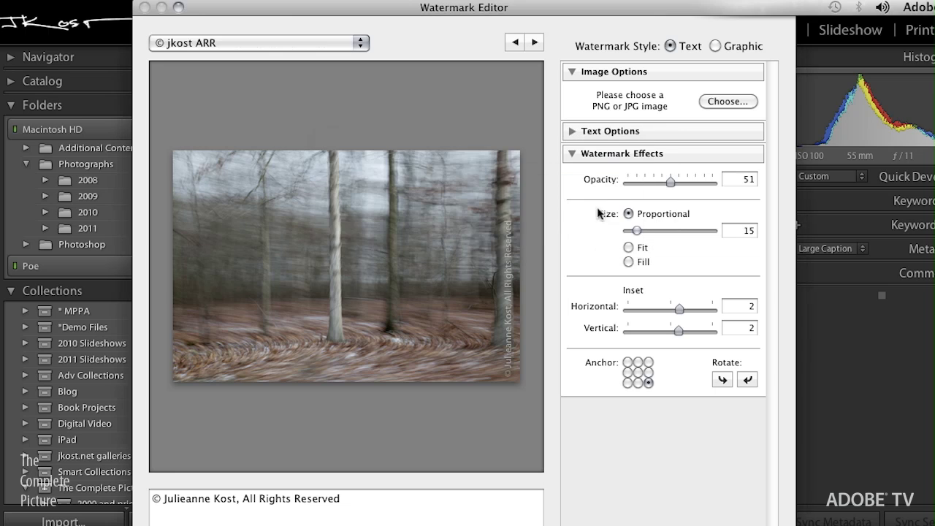
click(310, 42)
click(351, 43)
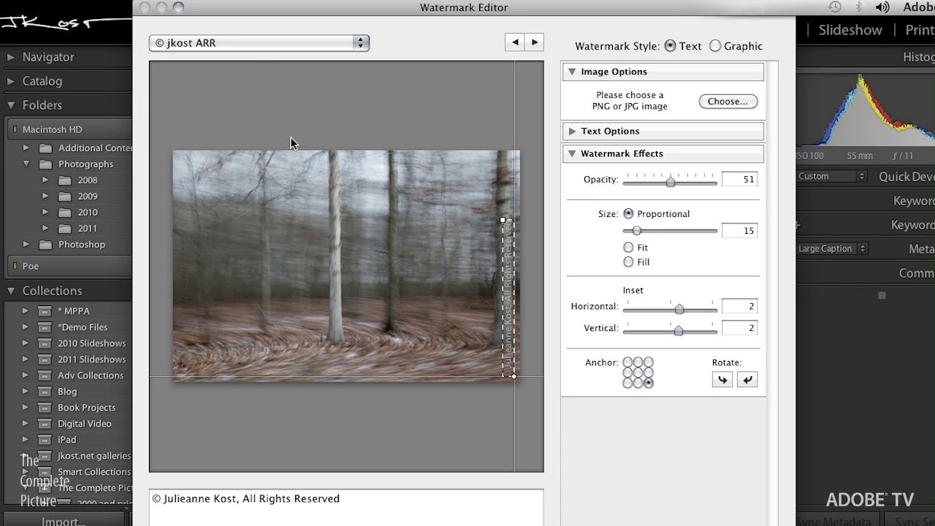
Switch to a Graphic watermark using New Logo Watermark.png from the Desktop
click(715, 47)
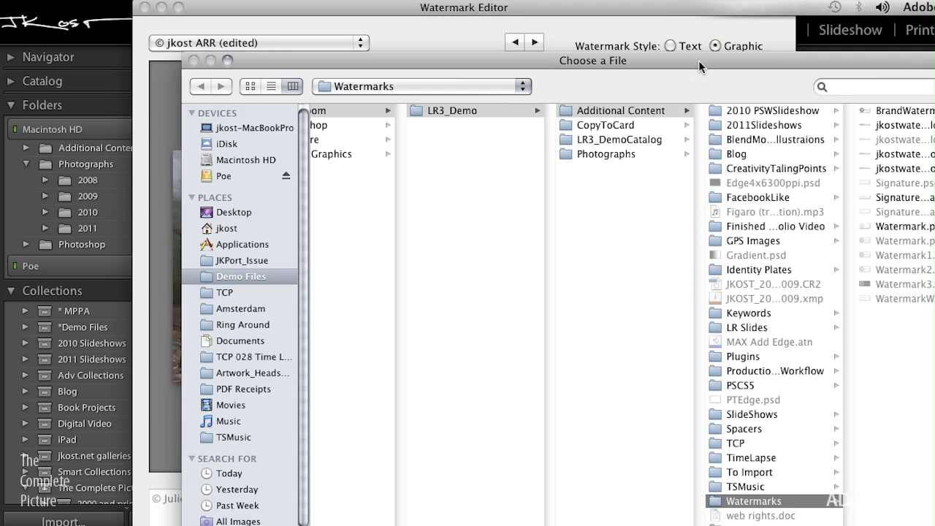
drag(698, 60, 671, 37)
click(220, 191)
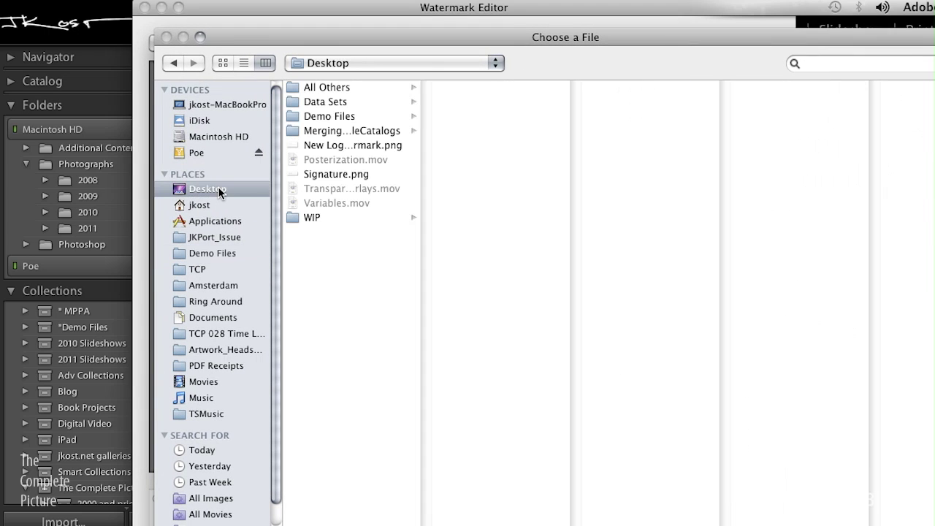
click(333, 175)
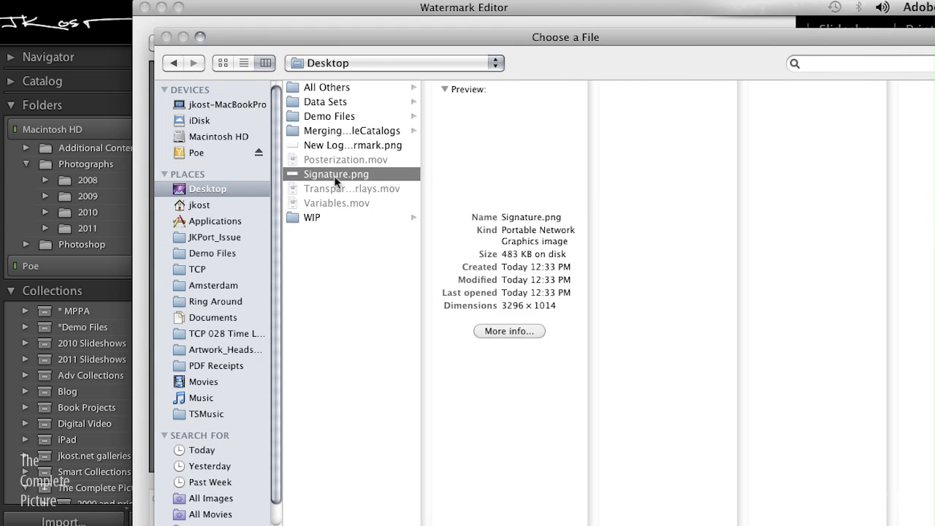
click(343, 145)
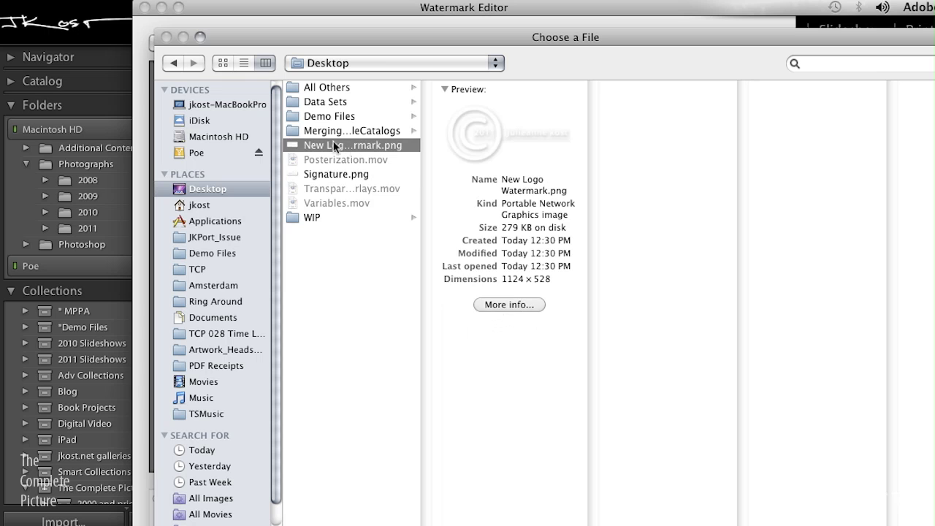
key(Return)
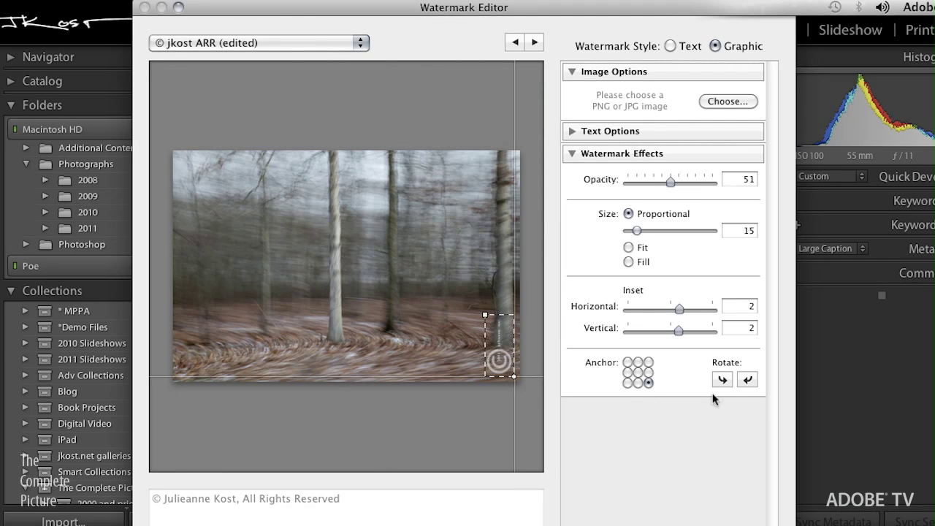
Turn the logo horizontal, anchor it bottom-left, enlarge it, and set opacity to about 56
click(747, 380)
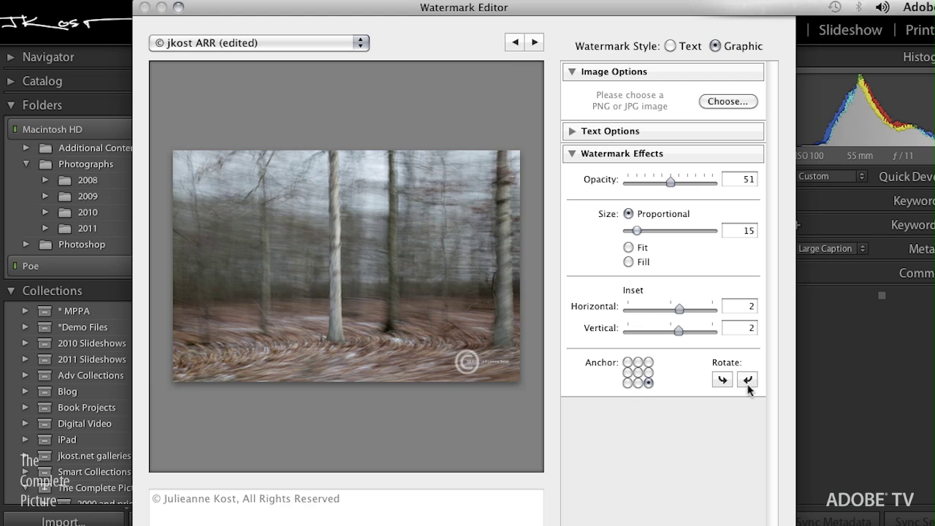
click(628, 382)
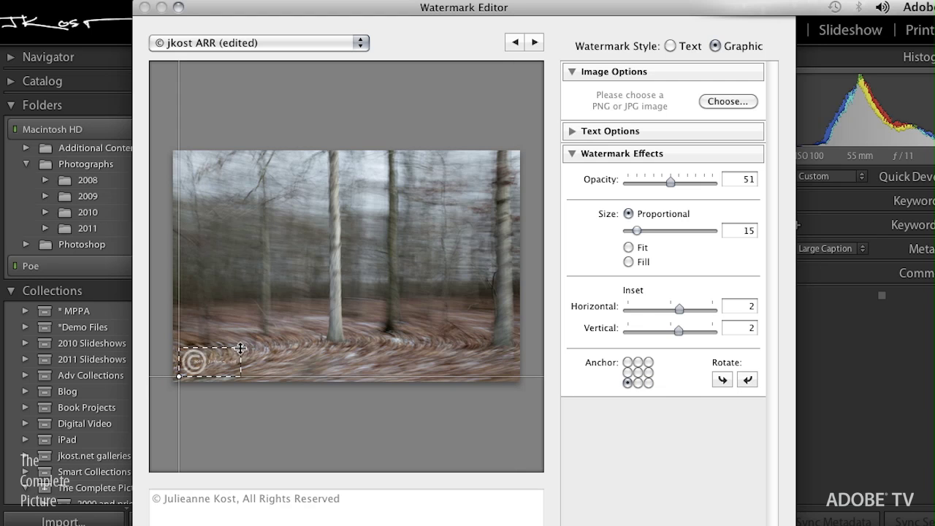
drag(239, 348, 317, 312)
mouse_move(669, 183)
mouse_down()
mouse_move(688, 183)
mouse_move(674, 184)
mouse_up()
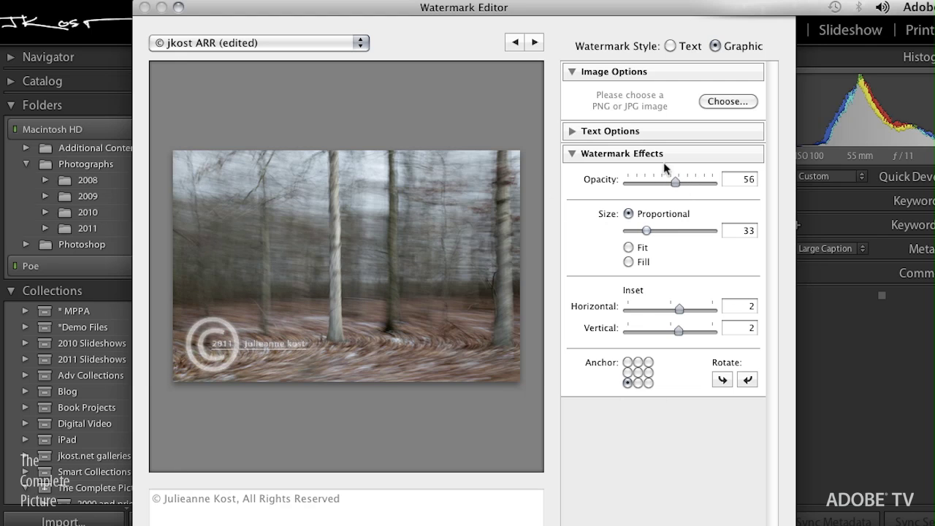
Save these logo settings as the new preset 'C logo graphic'
mouse_move(566, 331)
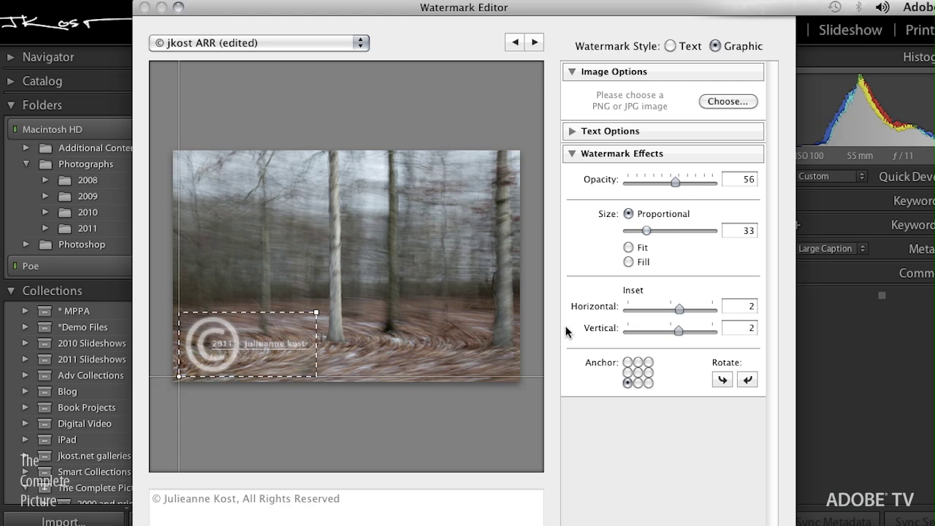
click(277, 41)
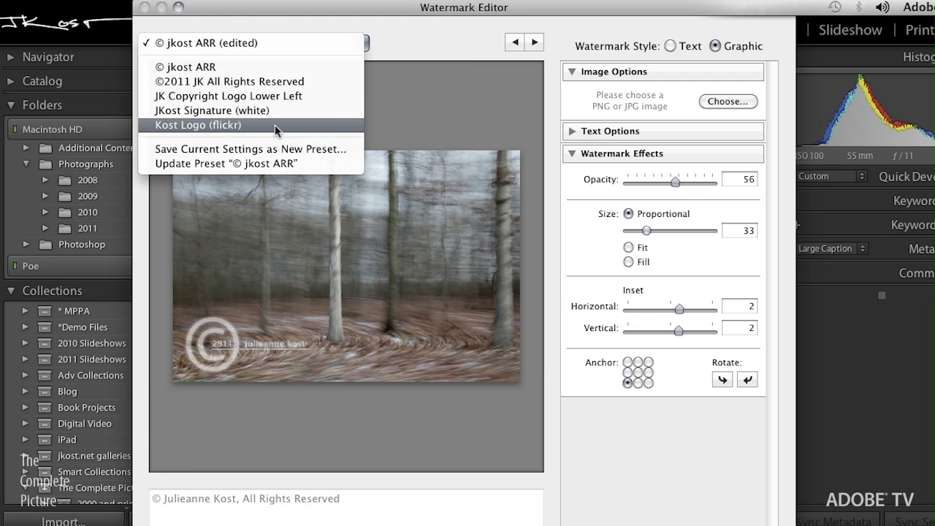
click(268, 149)
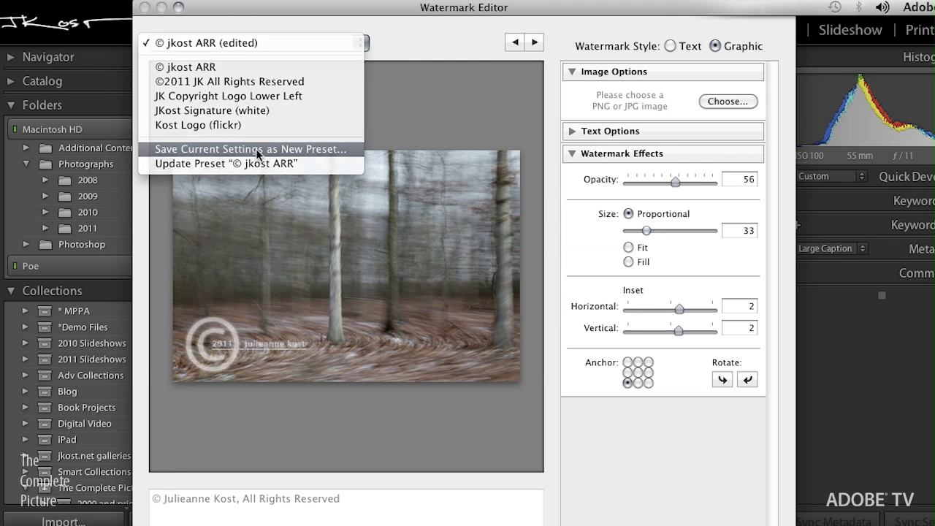
key(BackSpace)
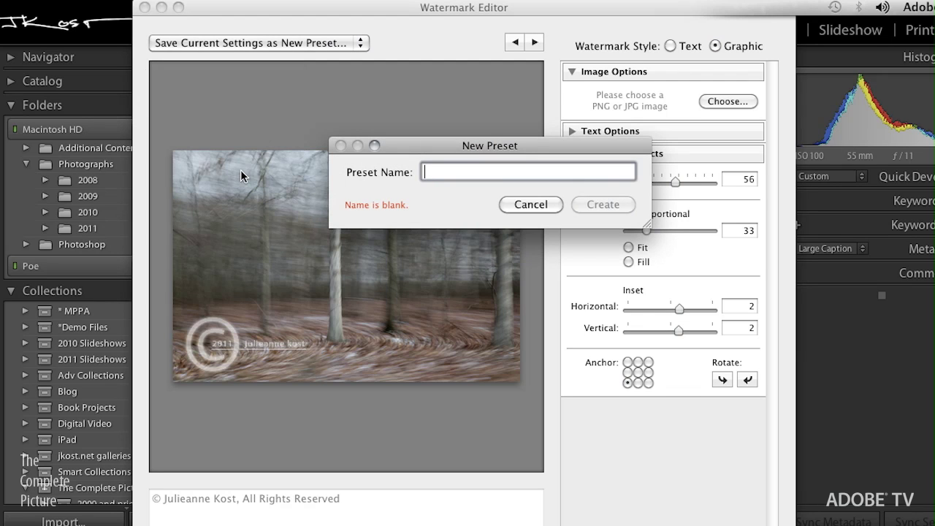
text(C logo graphic)
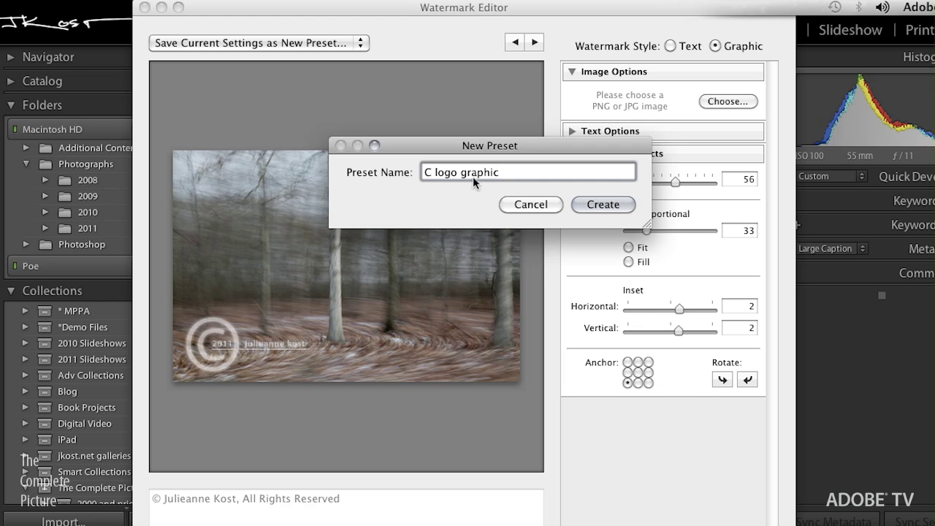
click(594, 206)
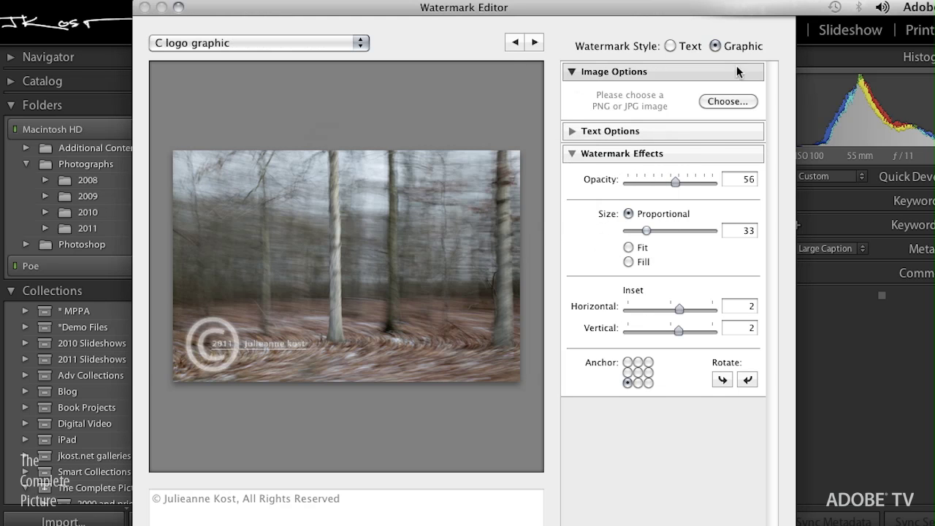
click(721, 102)
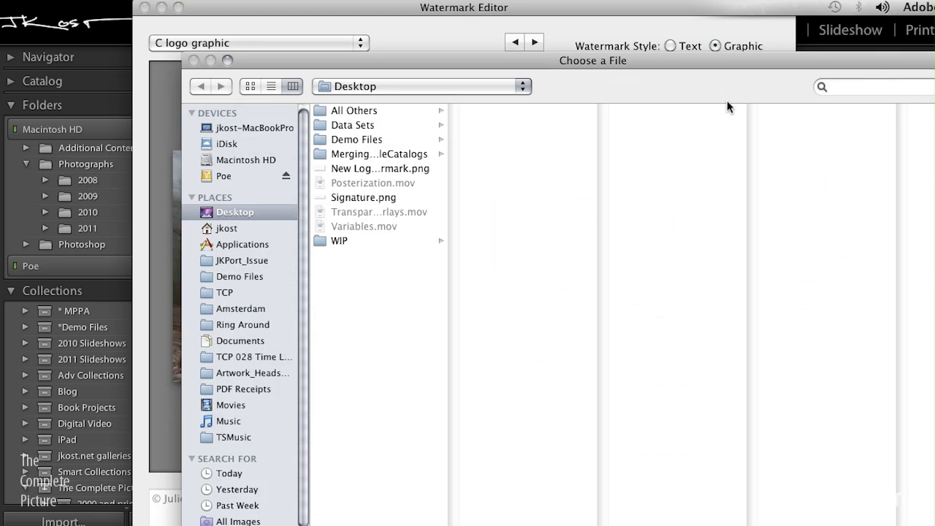
Use Signature.png as the watermark image, resize it, and set opacity to 100
click(360, 199)
key(Return)
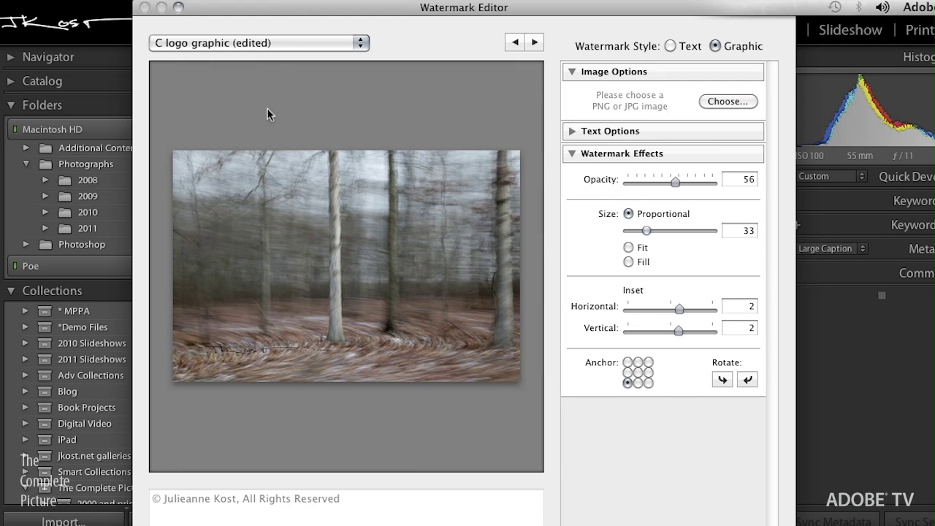
mouse_move(326, 377)
drag(349, 323, 407, 309)
drag(680, 182, 746, 192)
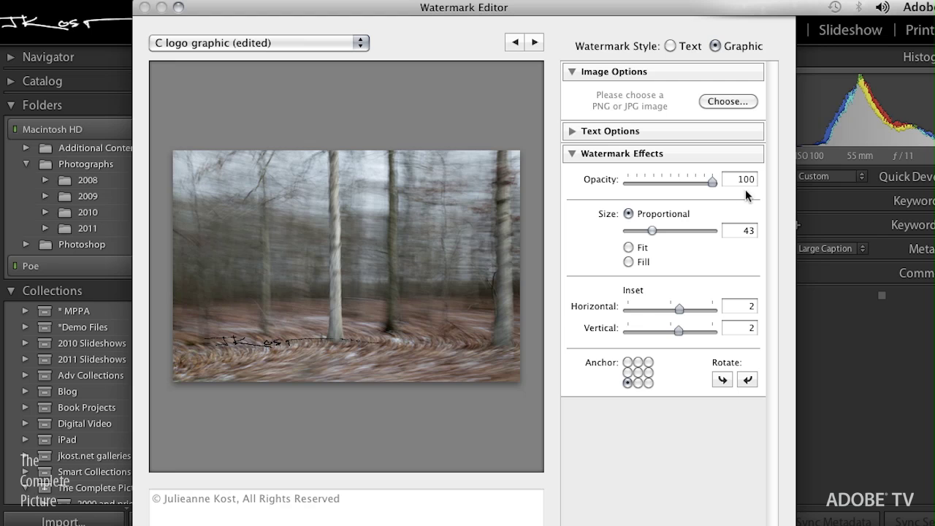
drag(401, 309, 314, 355)
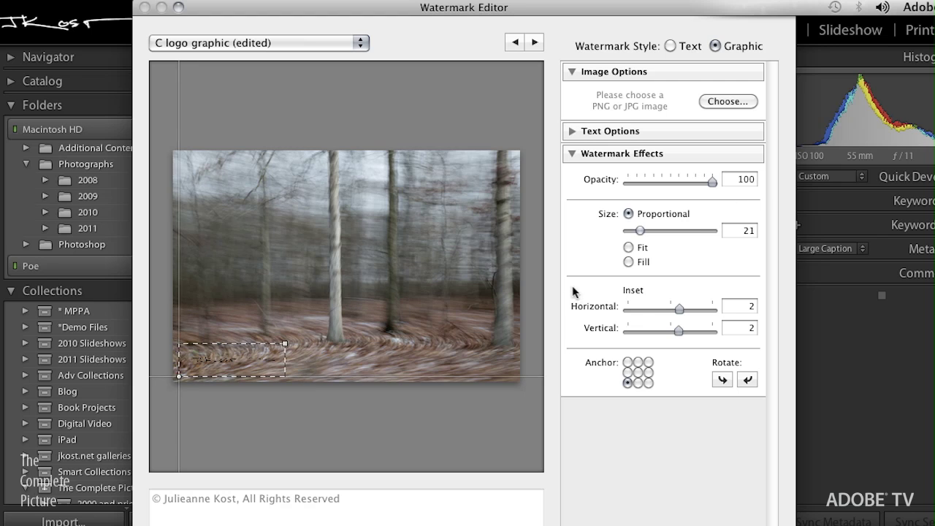
Save the signature settings as preset 'Blk Sig' and close the Watermark Editor
click(343, 39)
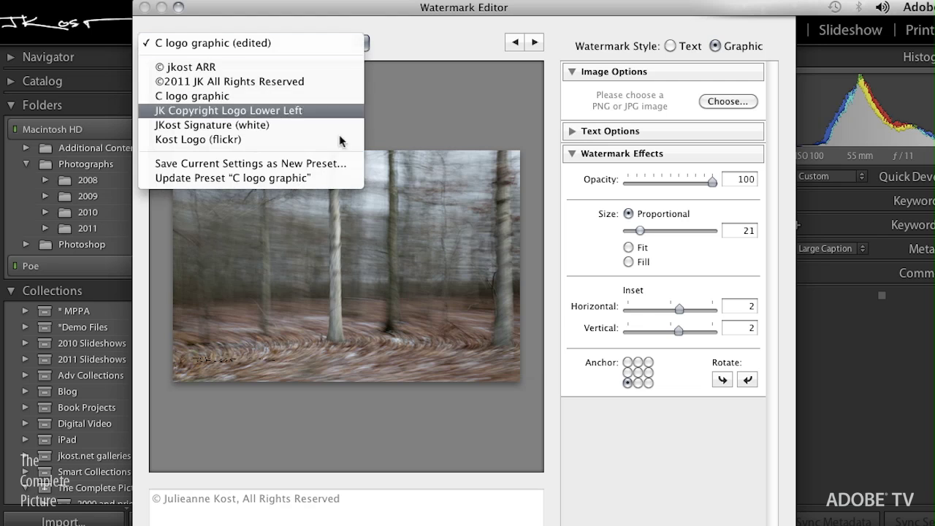
click(336, 163)
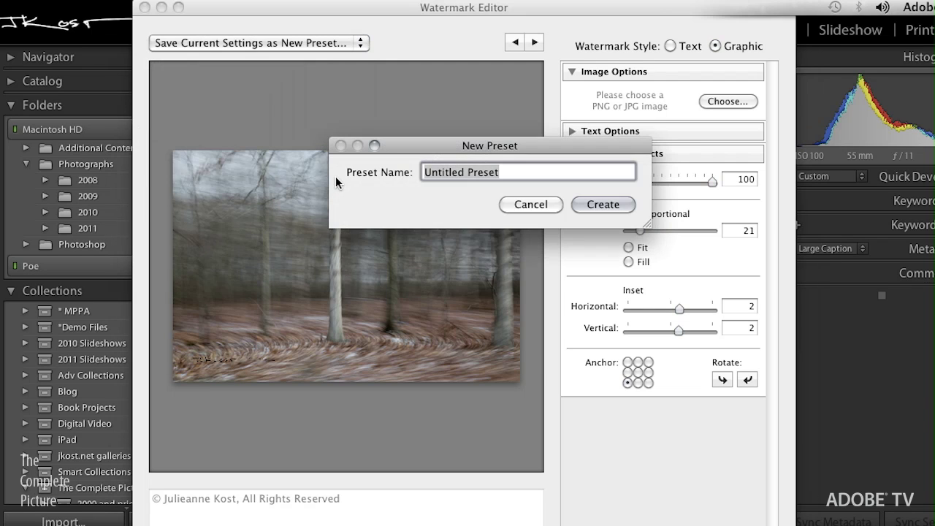
text(B)
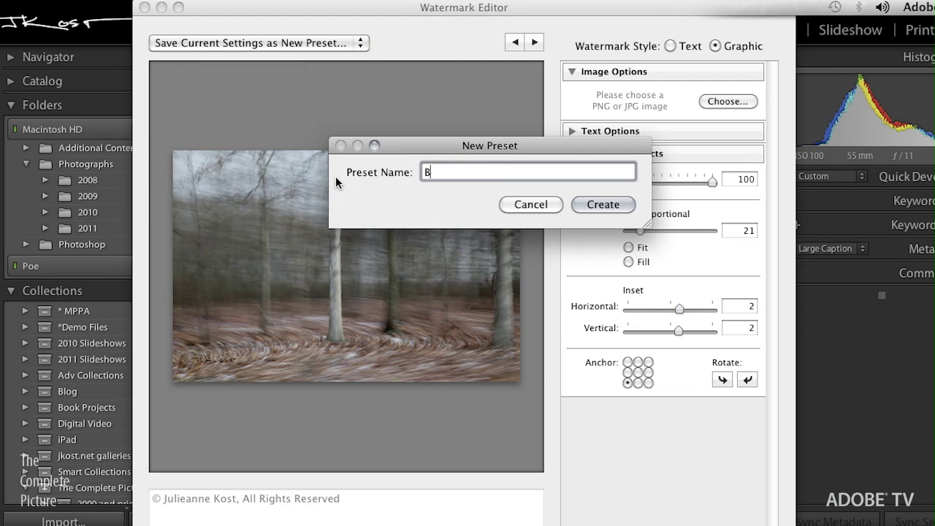
text(lk Sig)
key(Return)
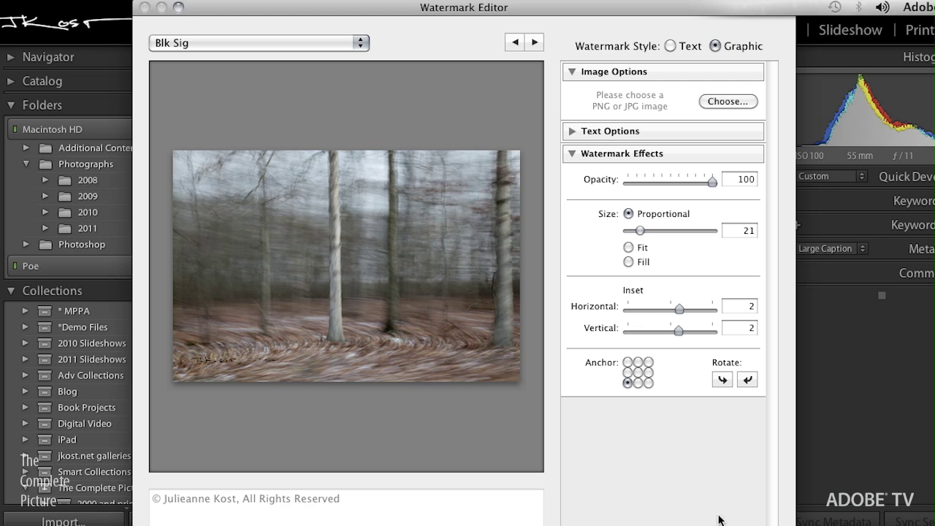
key(Return)
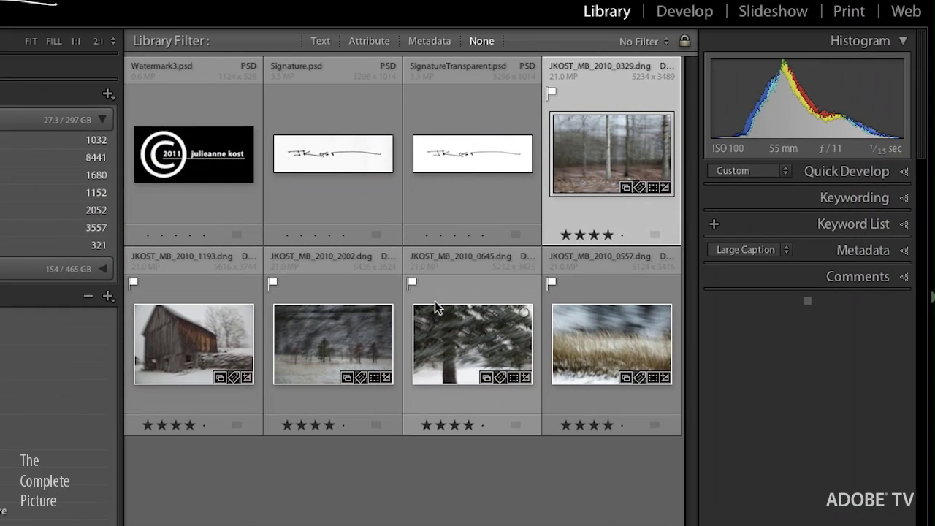
In the Slideshow module, set the Overlays watermark to the C logo graphic preset
click(852, 36)
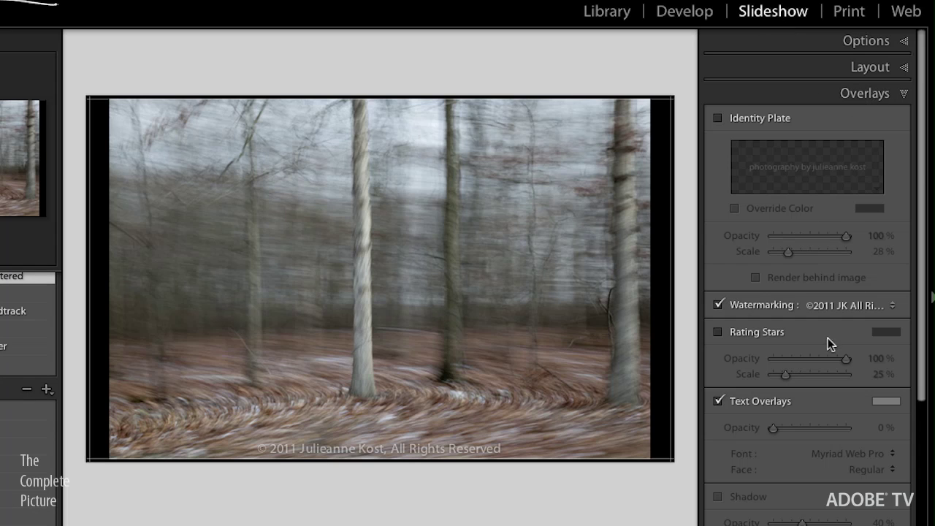
click(870, 310)
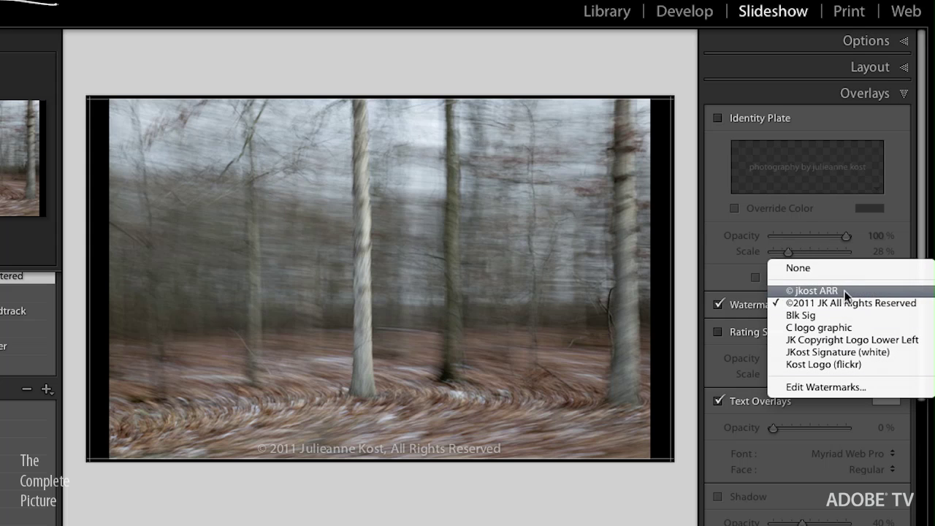
click(843, 329)
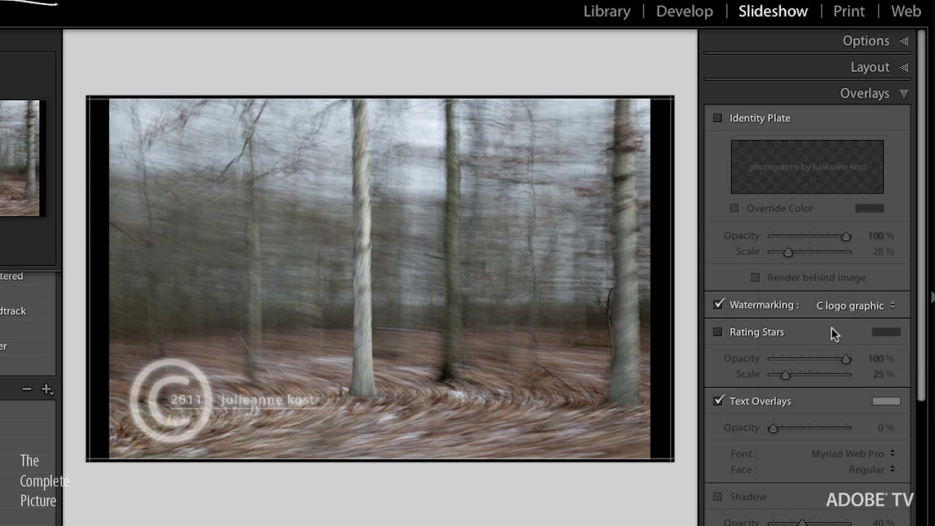
In the Print module, collapse Layout and Guides and apply the white signature watermark preset
click(831, 21)
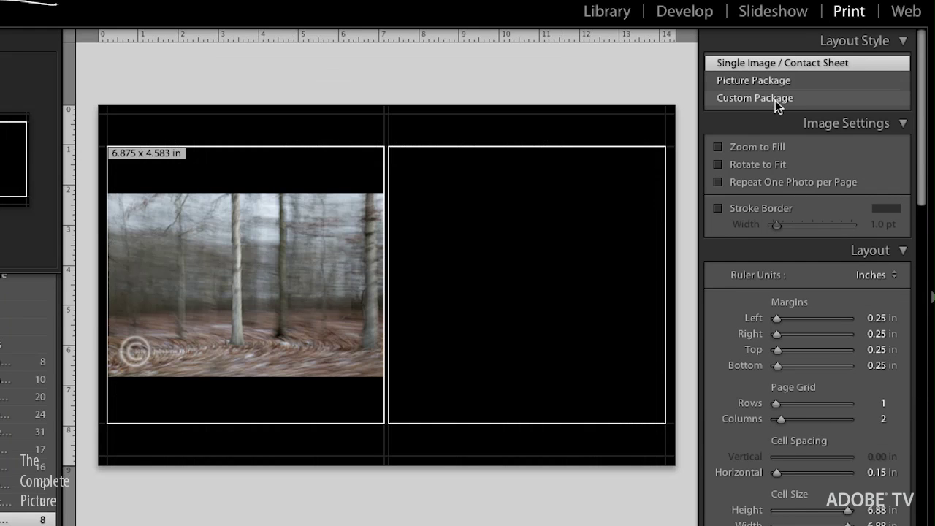
click(846, 251)
click(827, 278)
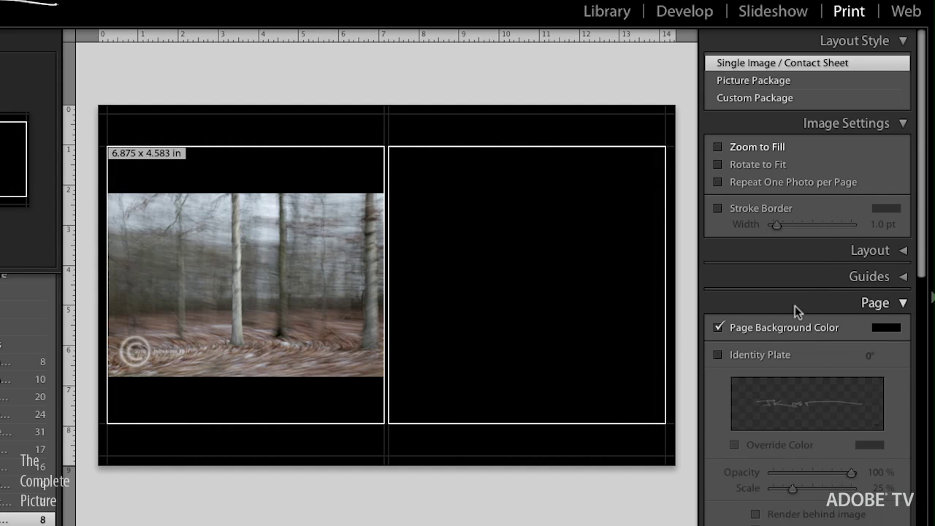
drag(924, 273, 919, 341)
click(847, 407)
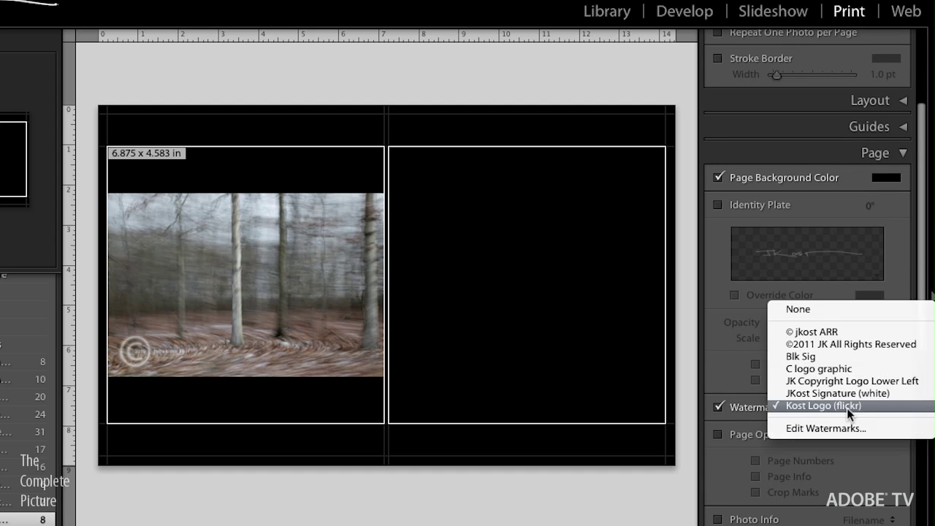
click(844, 393)
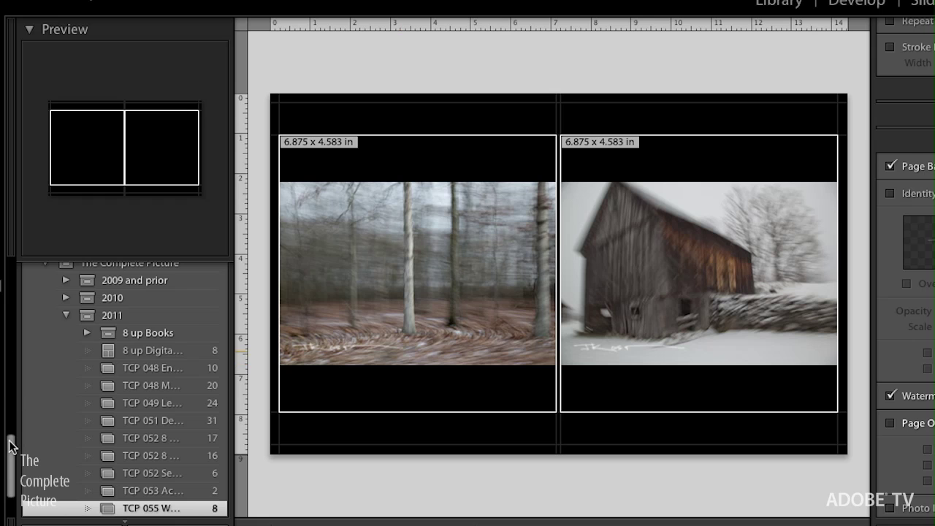
drag(10, 442, 19, 252)
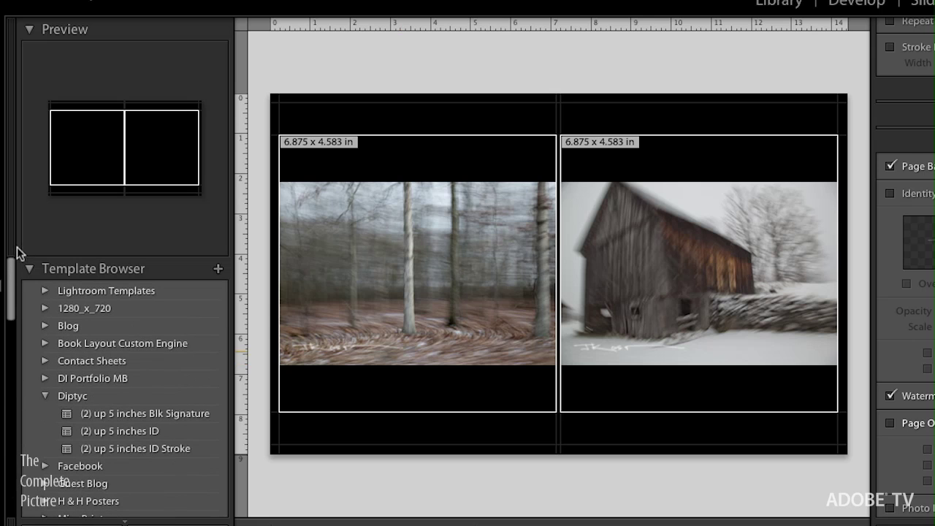
Apply the (1) 4 x 6, (6) 2 x 3 template and move two 3.5 x 2.5 cells right
click(45, 290)
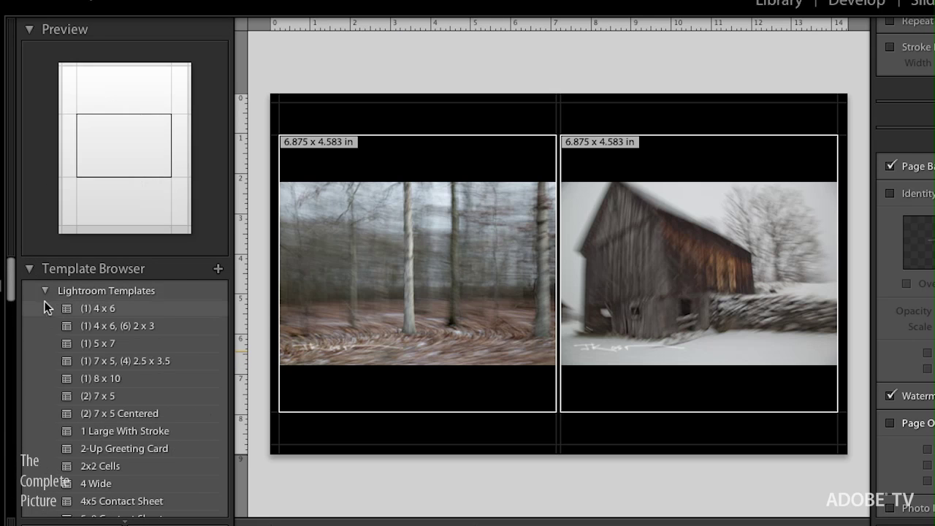
click(113, 324)
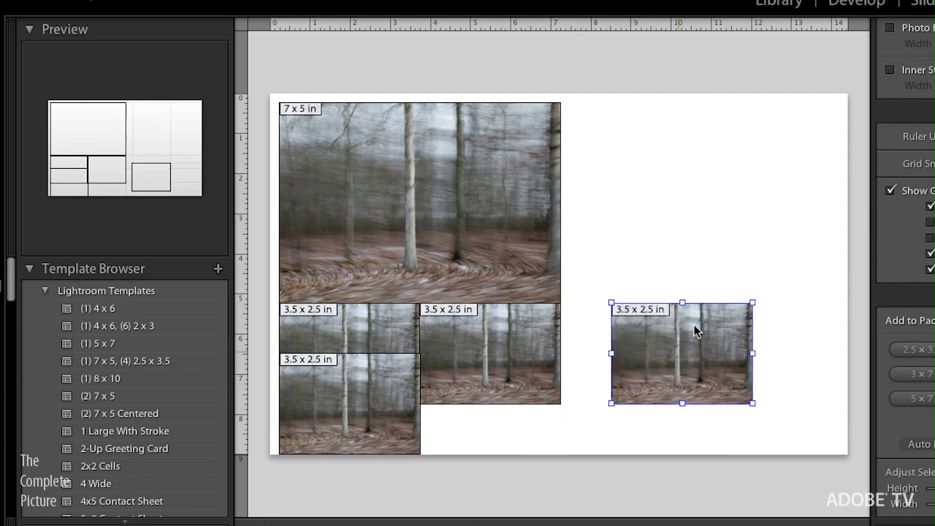
drag(695, 324, 694, 151)
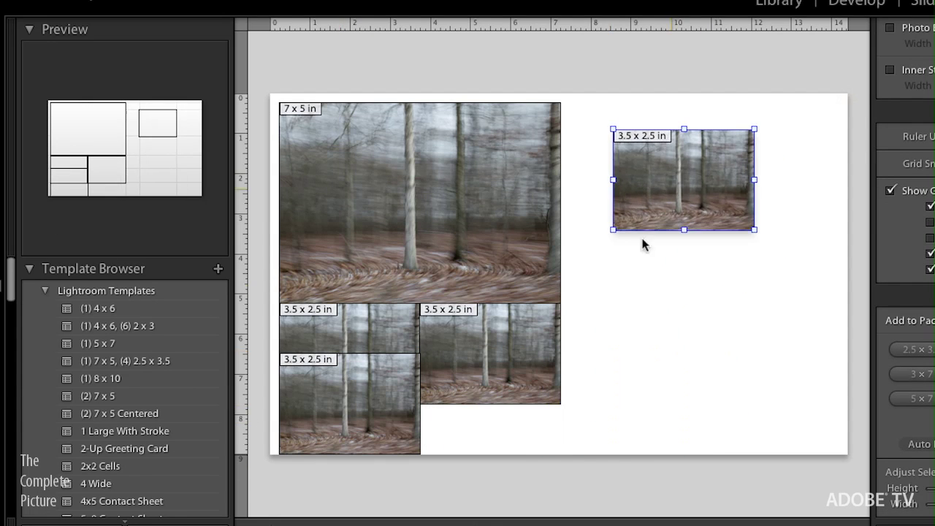
drag(344, 401, 672, 348)
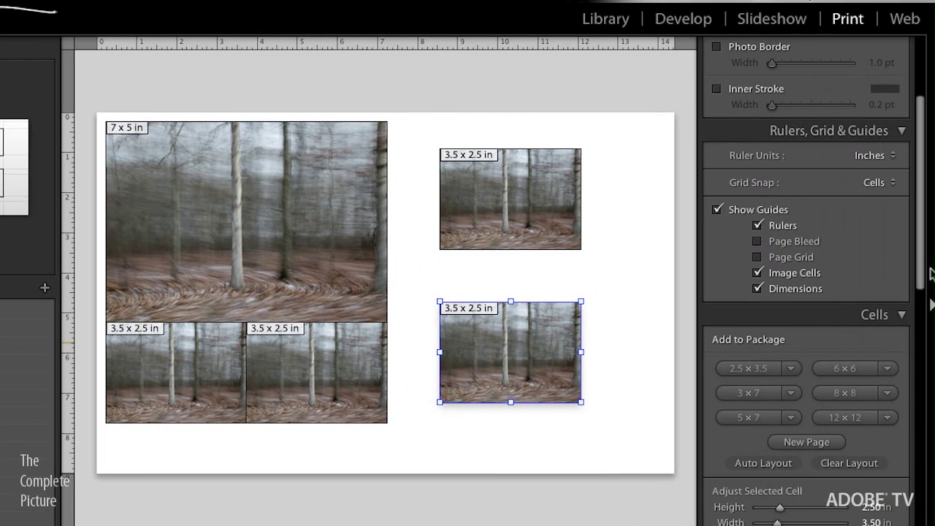
Turn on print watermarking with the C logo graphic preset, then return to the Library grid
drag(919, 271, 910, 453)
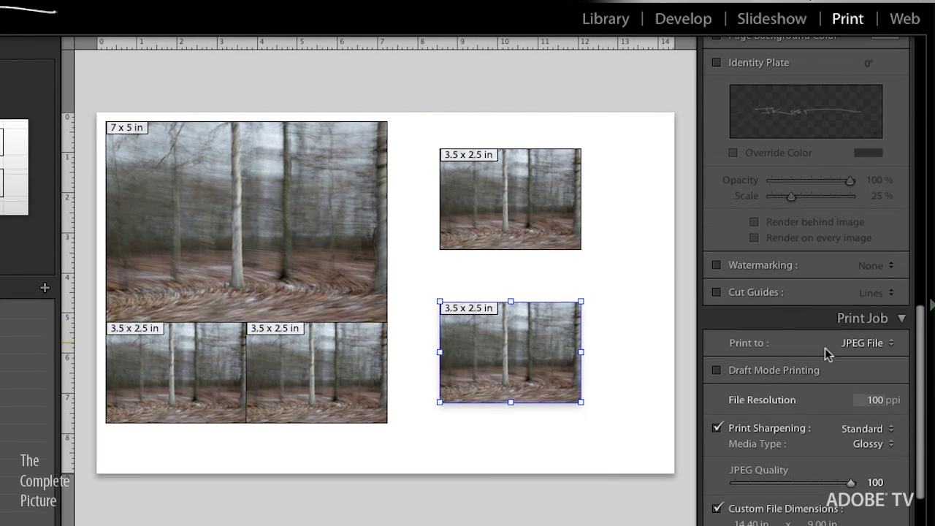
click(717, 266)
click(873, 266)
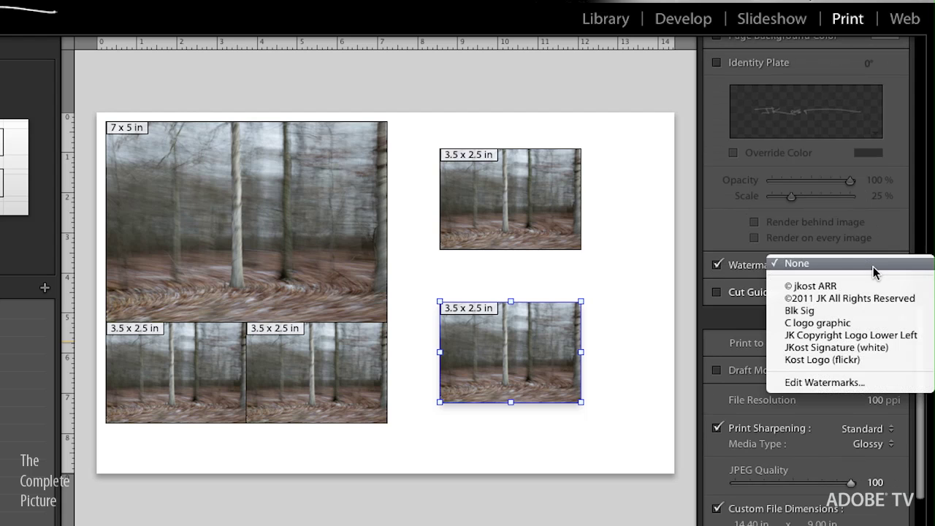
click(849, 286)
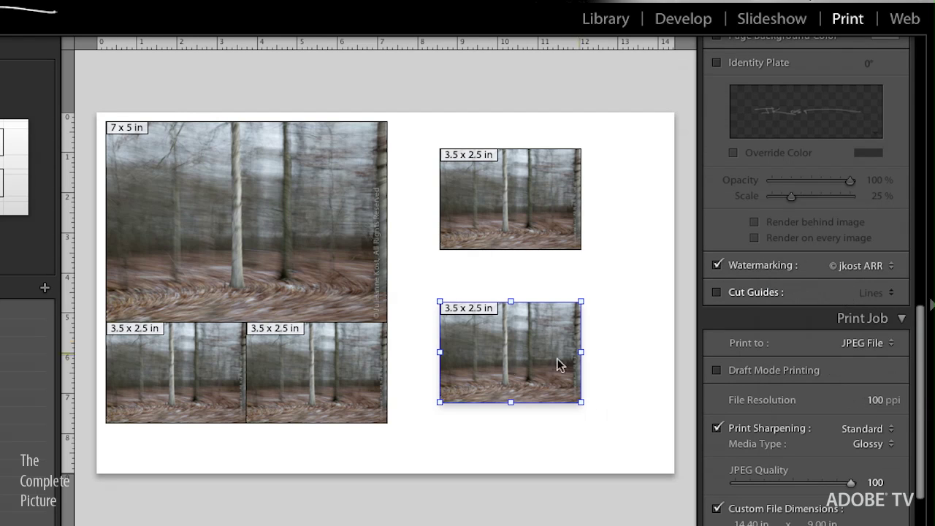
click(863, 265)
click(837, 302)
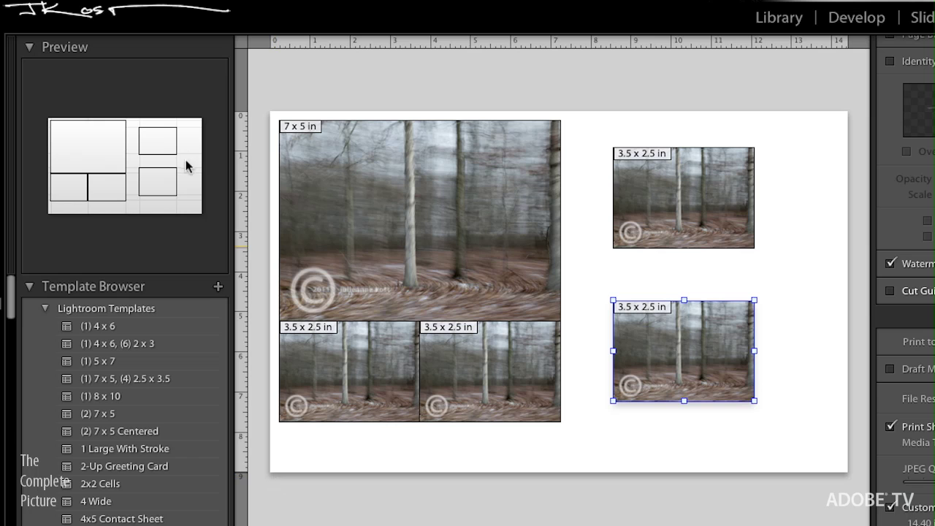
click(779, 17)
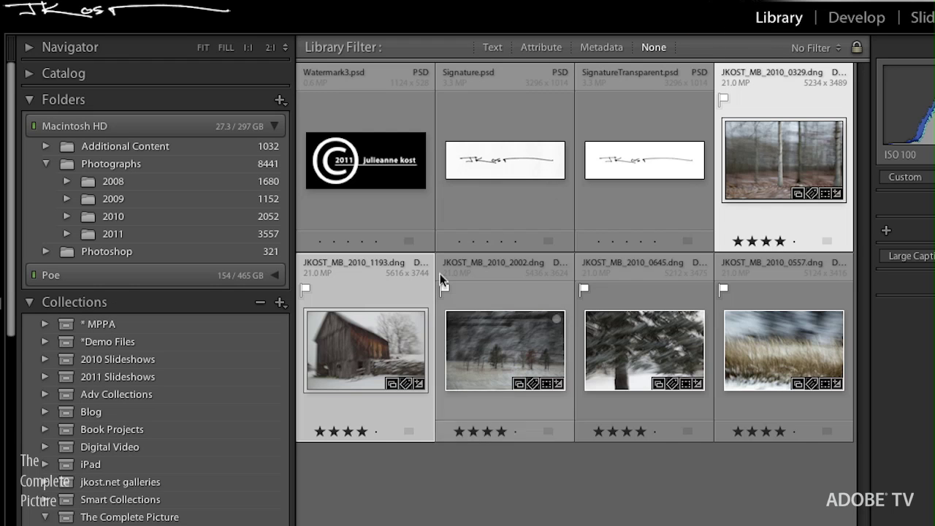
Expand Publish Services, open the Export dialog and expand its Watermarking section
scroll(4, 411, down, 5)
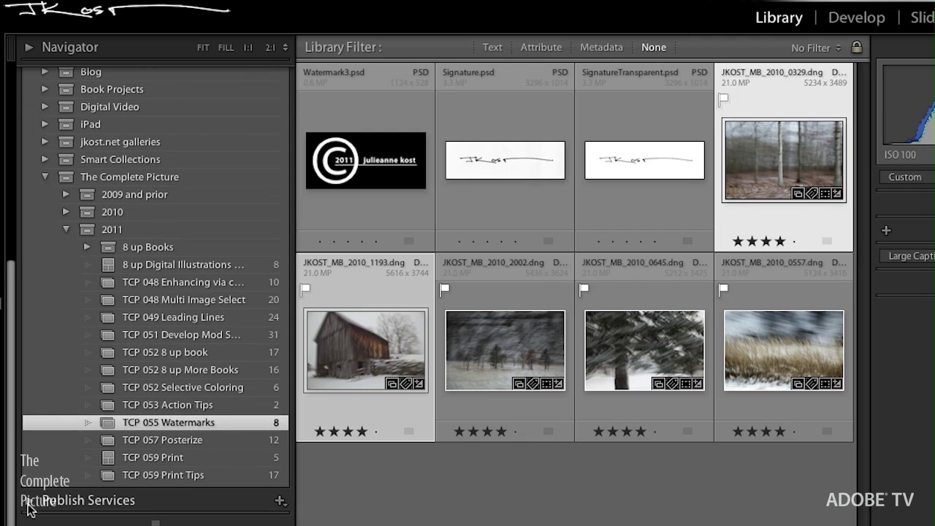
click(28, 503)
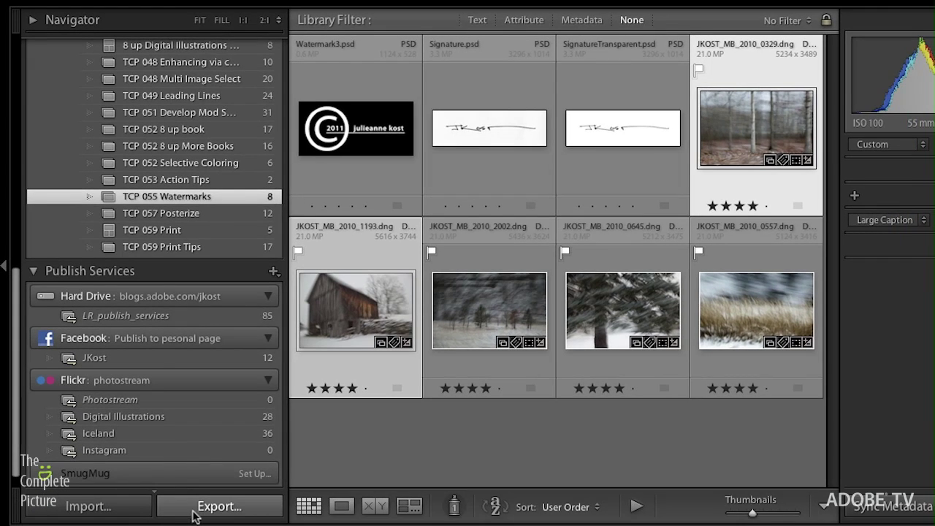
click(193, 512)
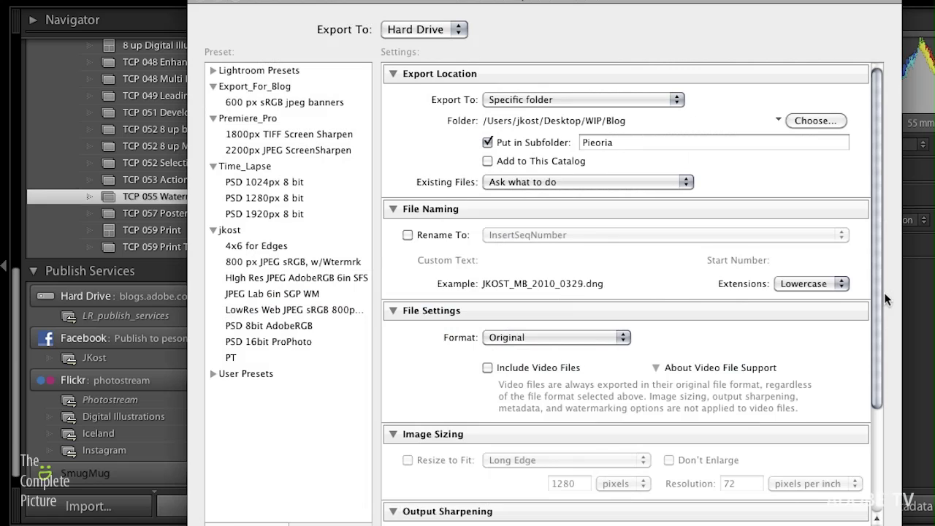
drag(885, 301, 871, 440)
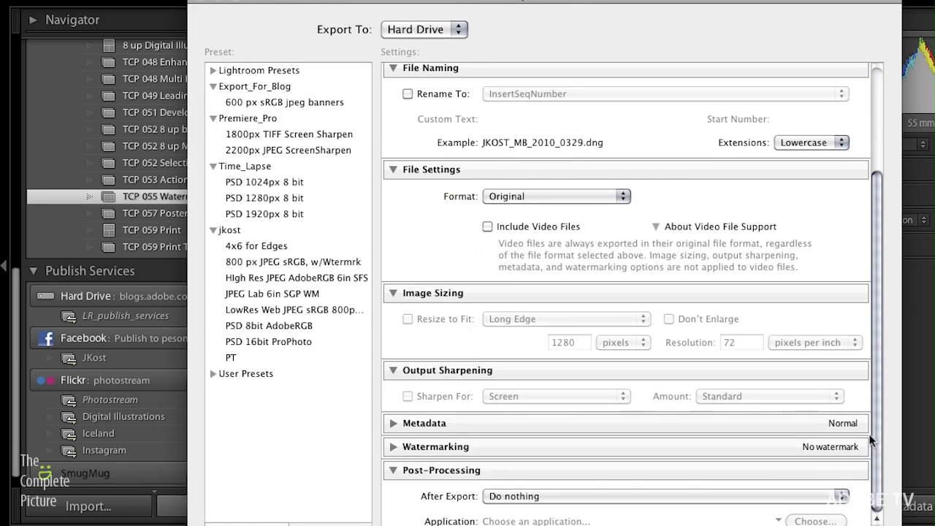
click(393, 447)
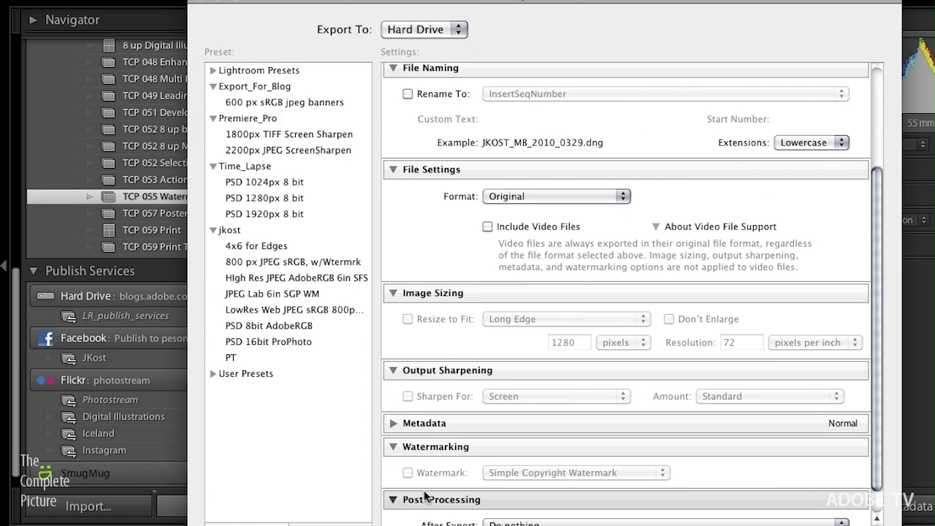
Set the export format to JPEG and enable watermarking with Simple Copyright Watermark
click(520, 196)
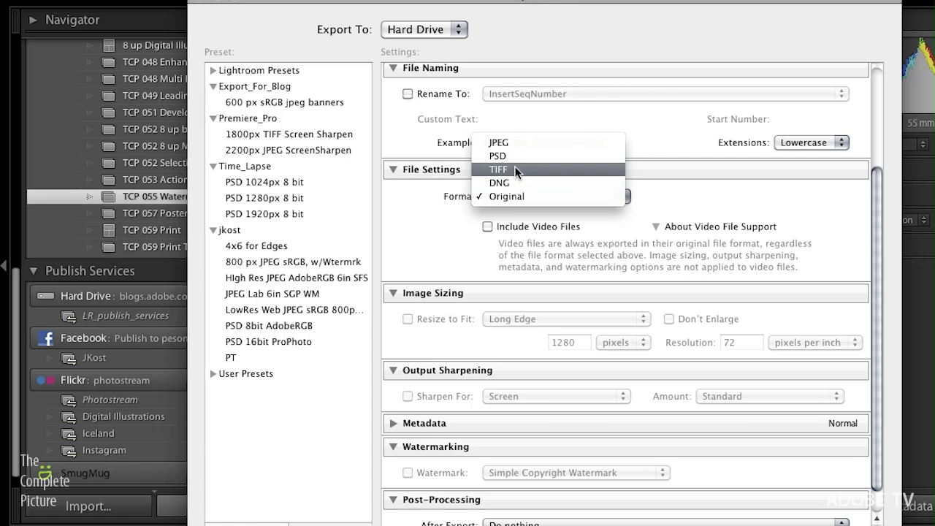
click(526, 143)
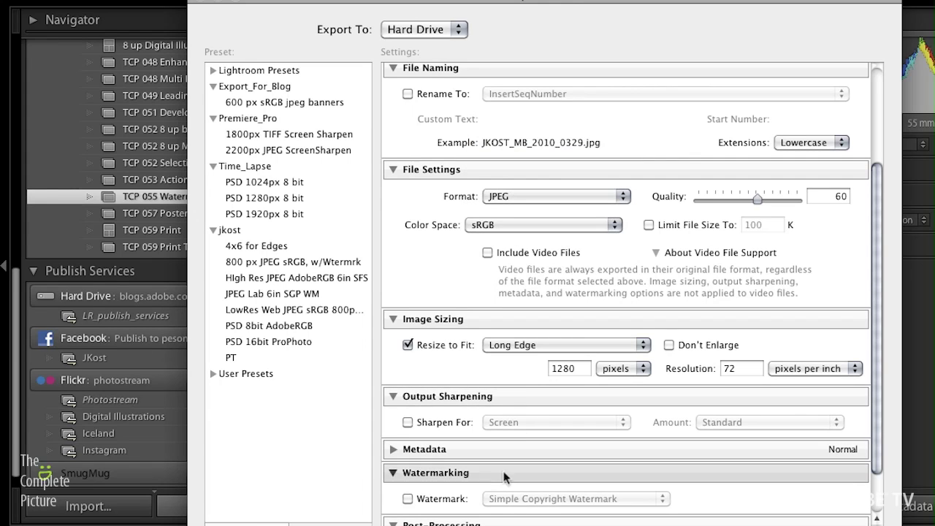
click(409, 500)
click(539, 500)
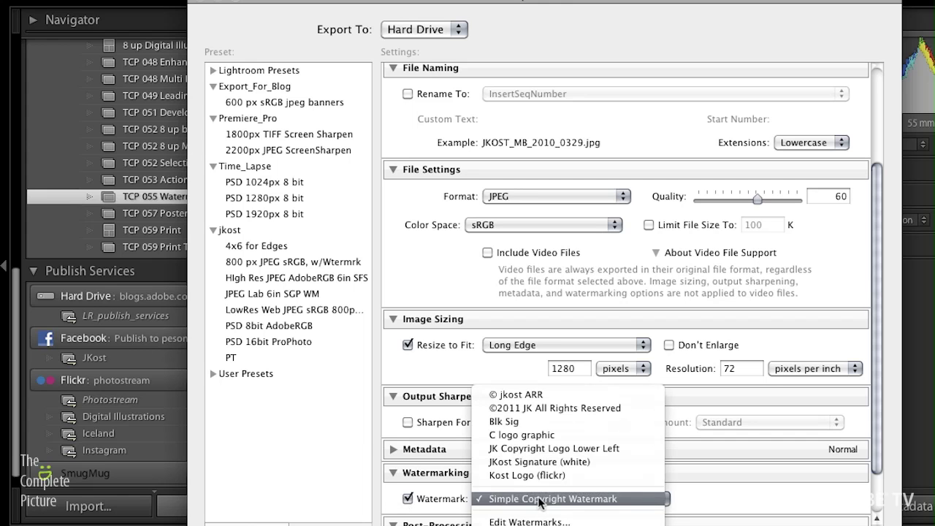
click(704, 504)
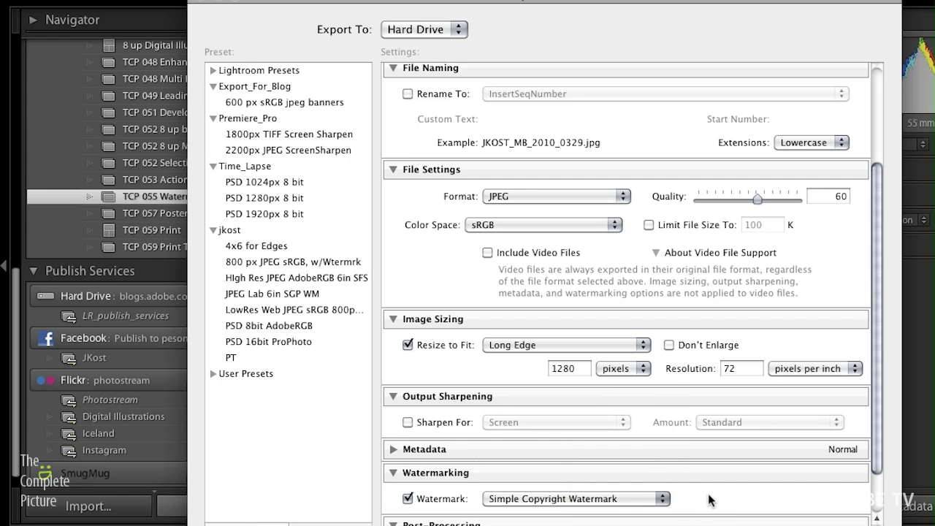